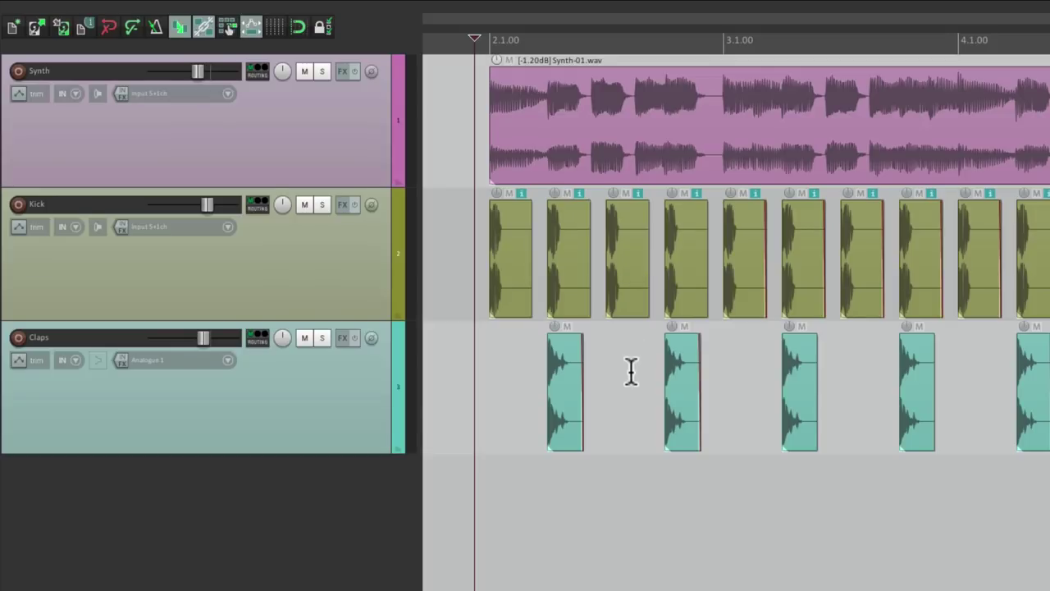
Audition the song, then select the Synth, Kick and Claps tracks.
key(space)
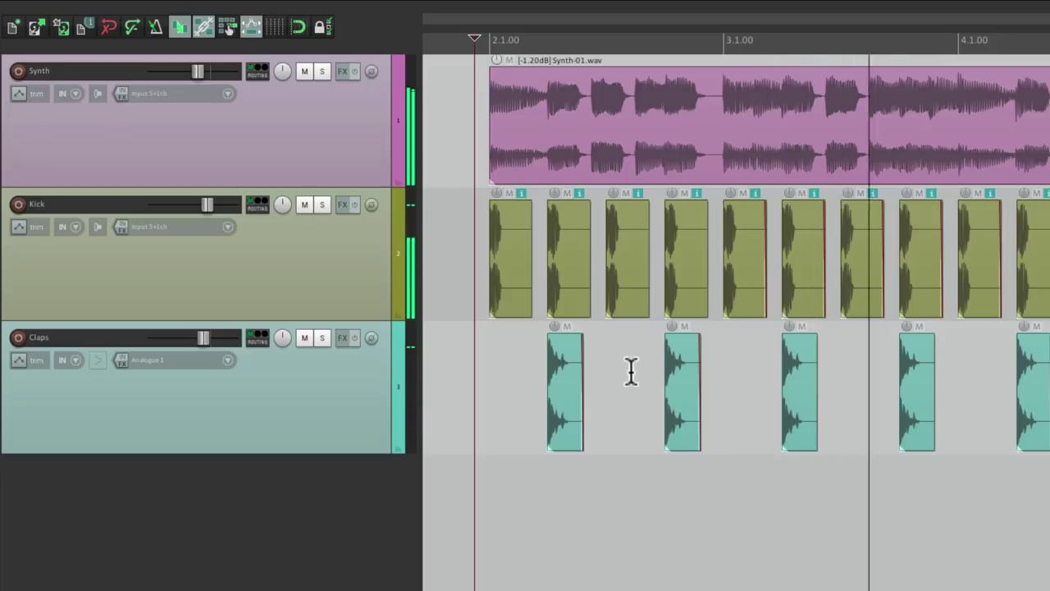
key(space)
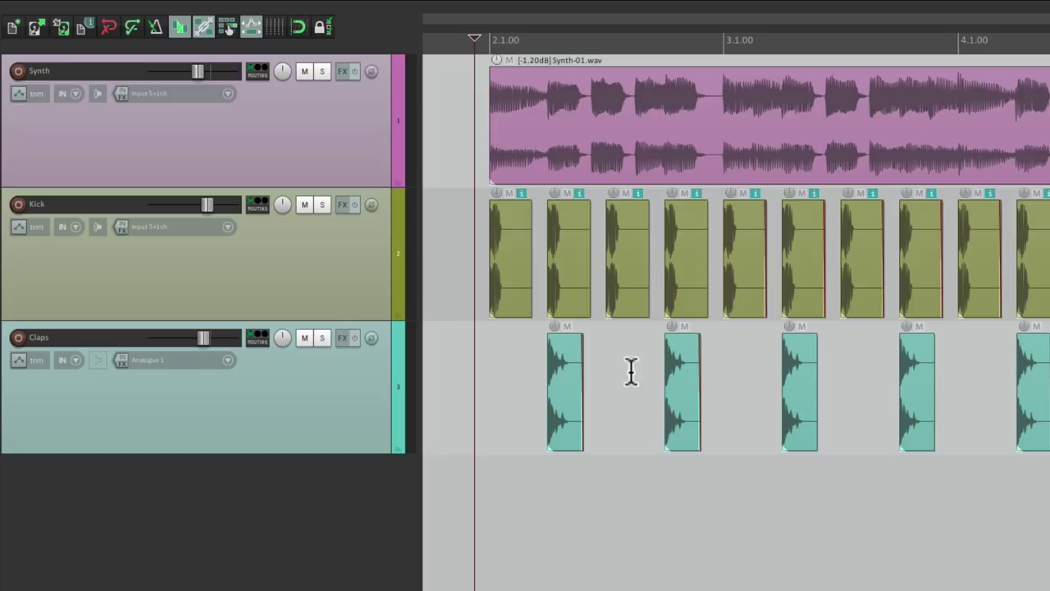
click(355, 170)
shift+click(323, 395)
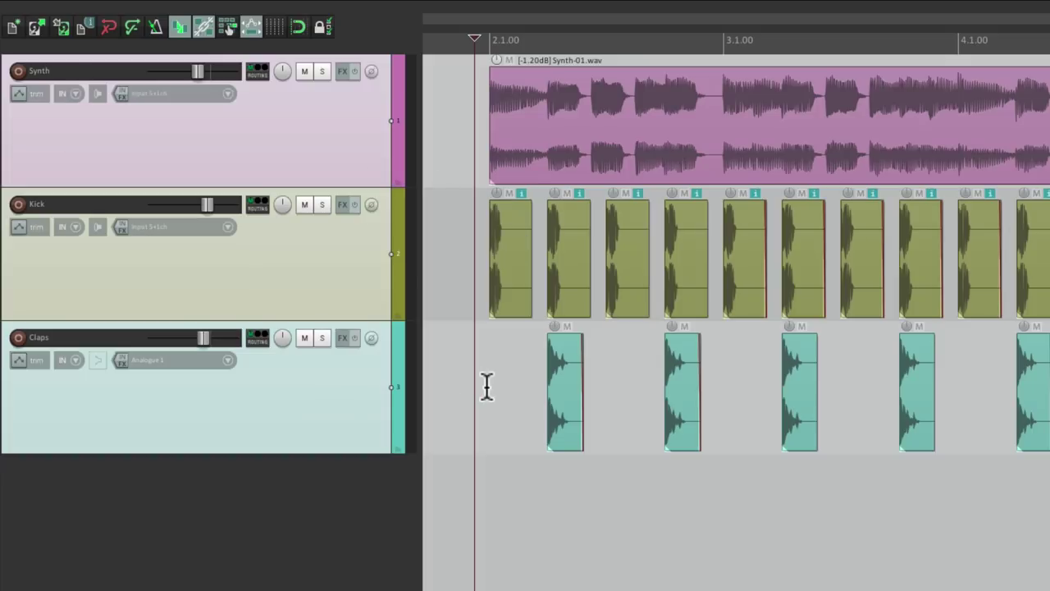
Put the selected tracks in Group 1, linking all parameters except VCA.
key(shift+g)
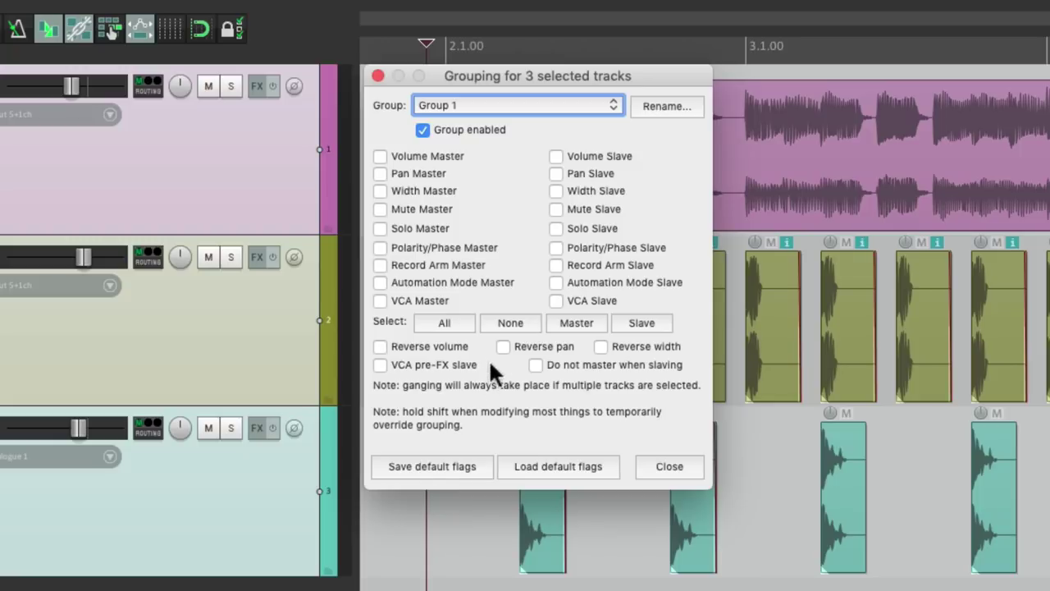
click(447, 322)
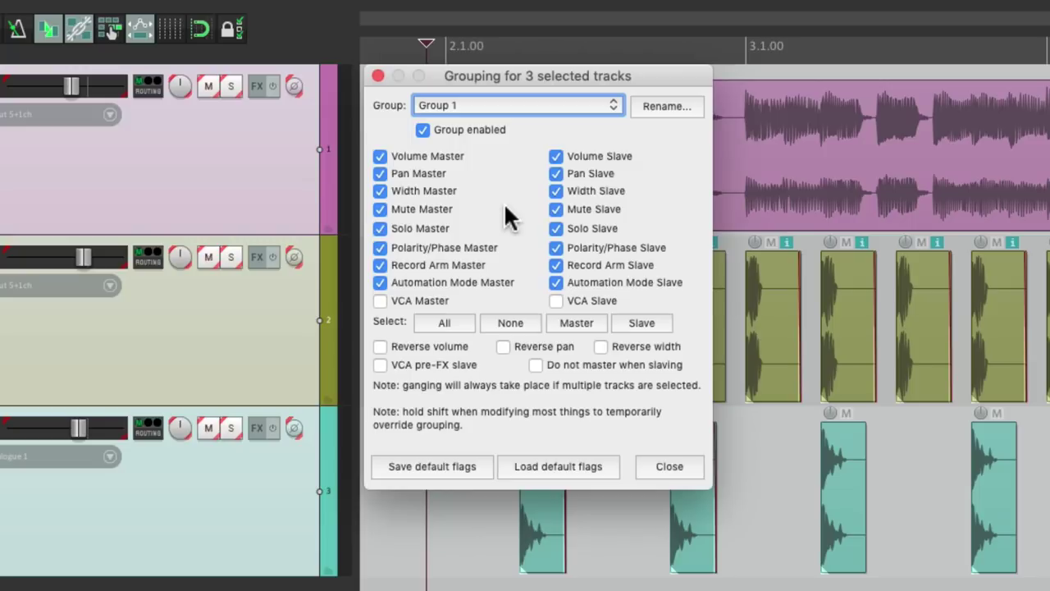
click(378, 77)
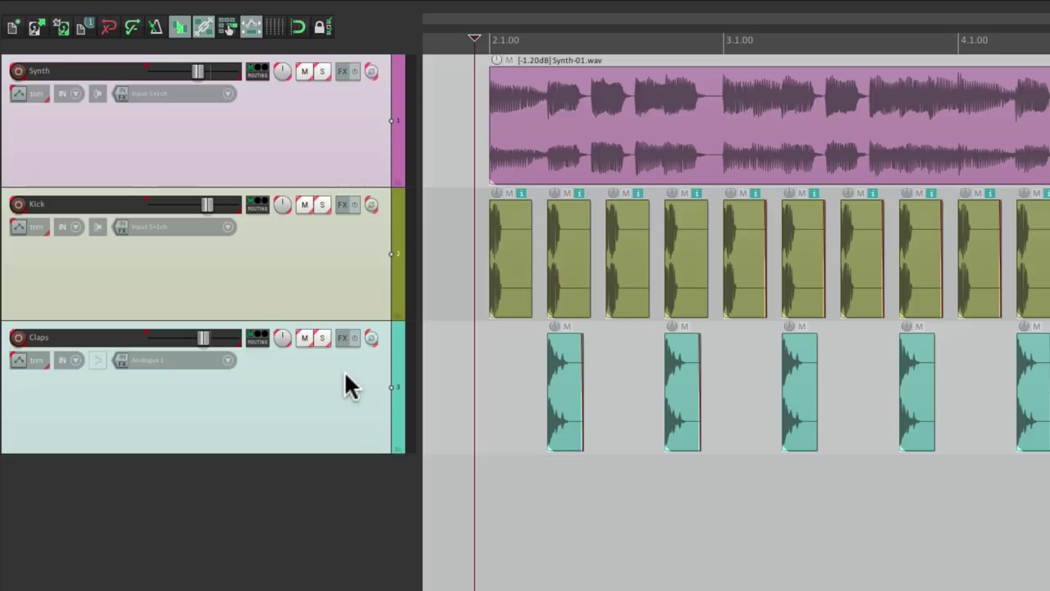
Set all three tracks to Write mode and record a volume dip by lowering the Synth fader during playback.
click(18, 95)
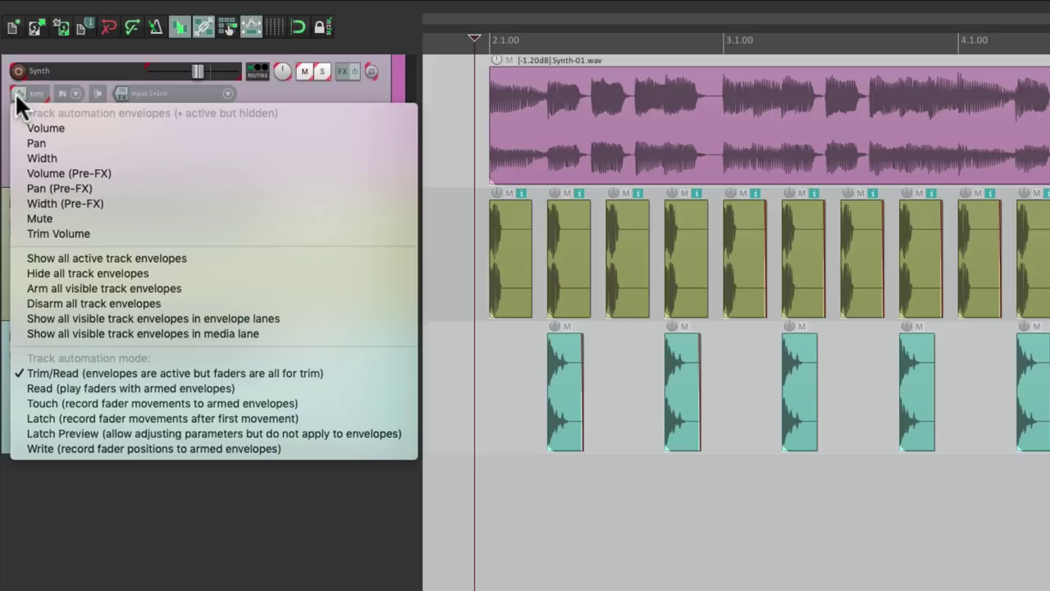
click(49, 448)
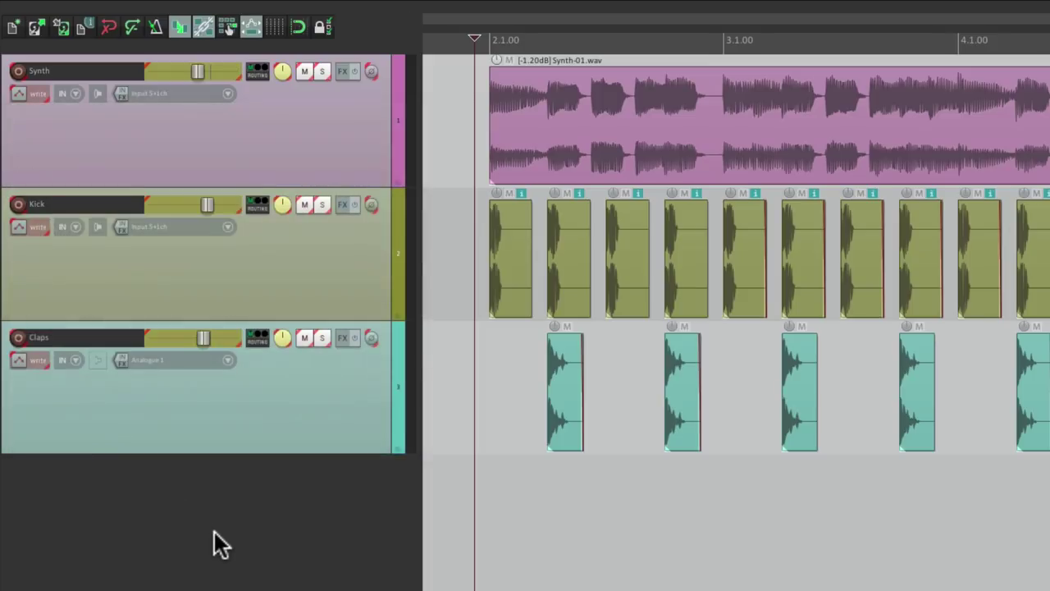
mouse_move(194, 73)
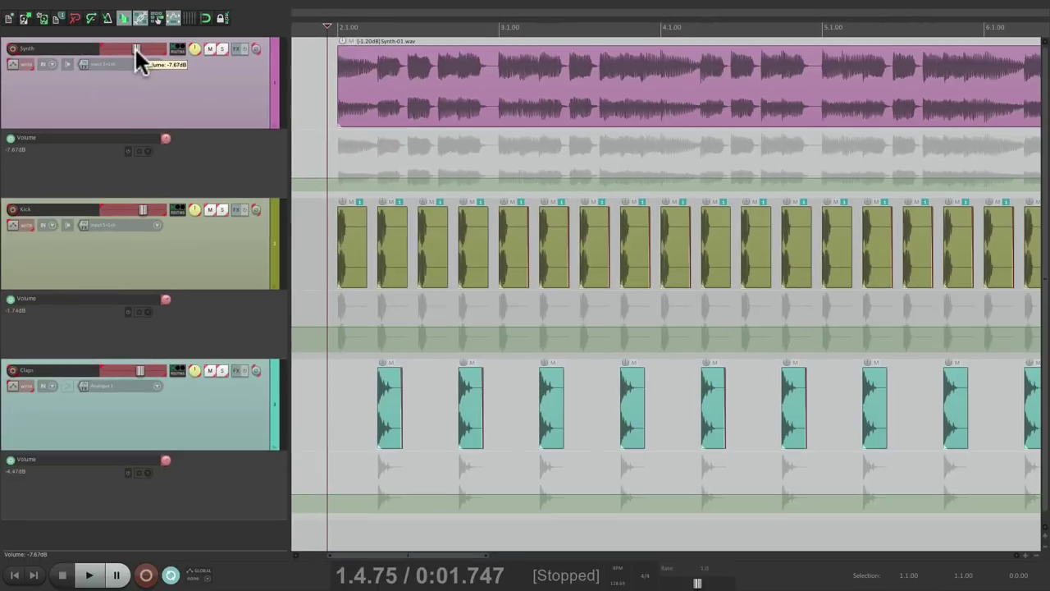
key(space)
mouse_move(135, 49)
mouse_down()
mouse_move(109, 58)
mouse_move(134, 52)
mouse_up()
key(space)
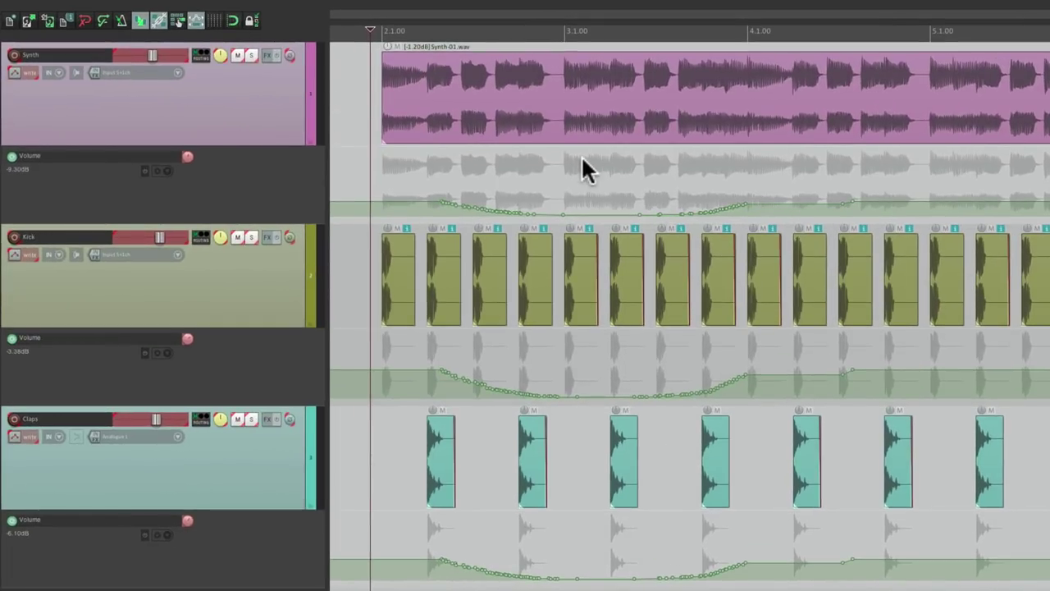
Ctrl-draw two raised blocks on the Synth volume envelope and a rising ramp on Kick's.
key(ctrl)
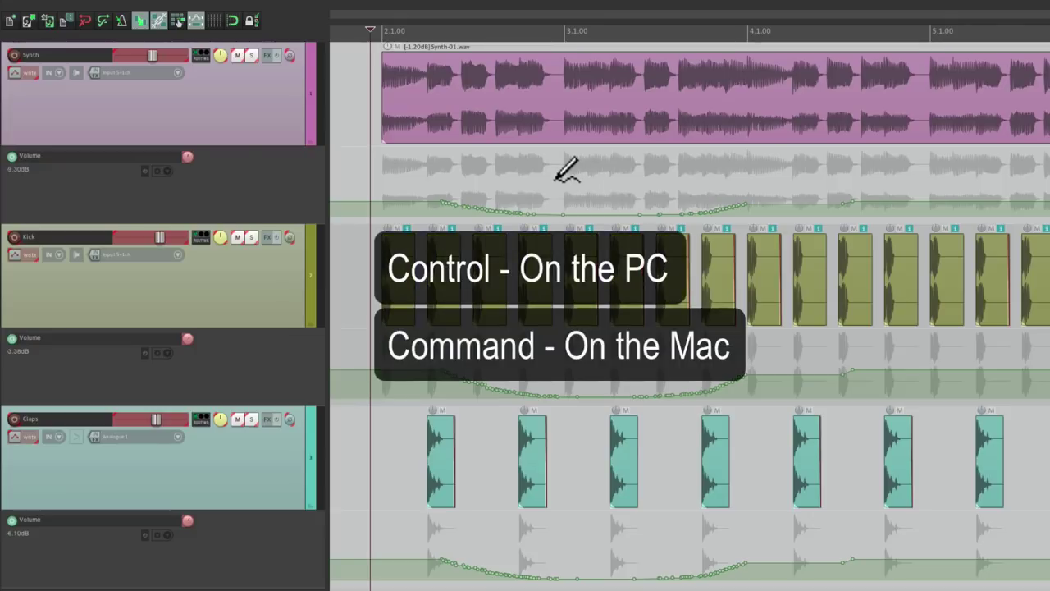
drag(558, 177, 681, 179)
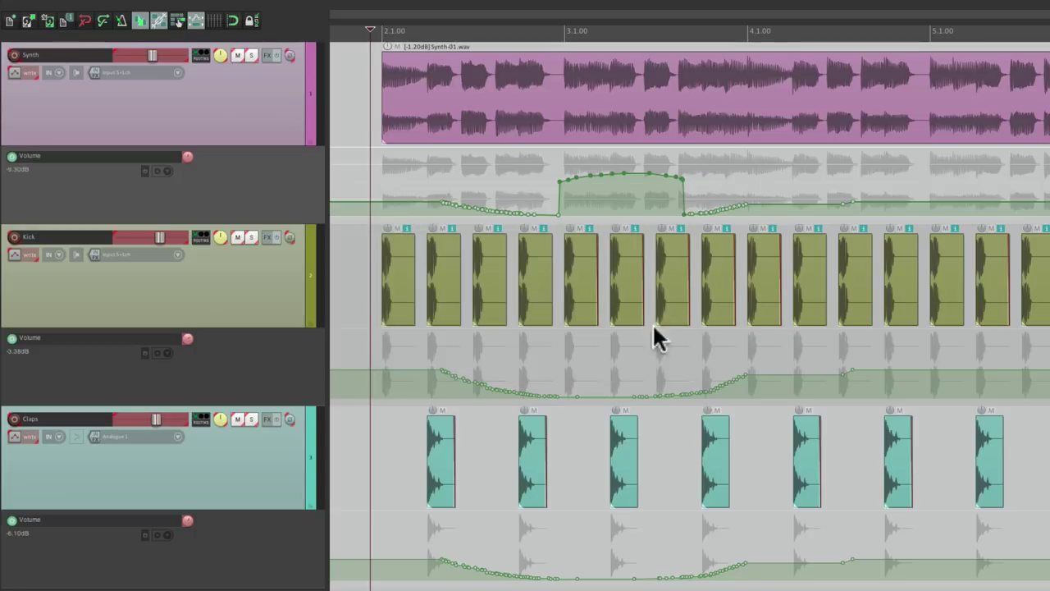
drag(763, 176, 825, 175)
mouse_move(792, 355)
mouse_down()
mouse_move(753, 371)
mouse_move(631, 379)
mouse_up()
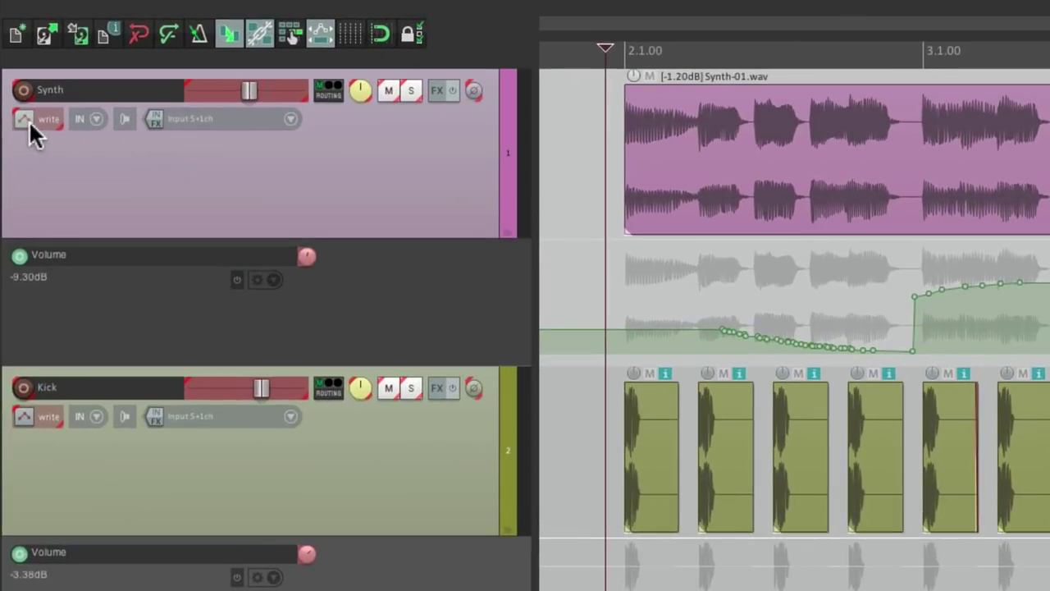
Redraw a rising run on the Synth volume envelope and flatten a section of Kick's.
click(14, 72)
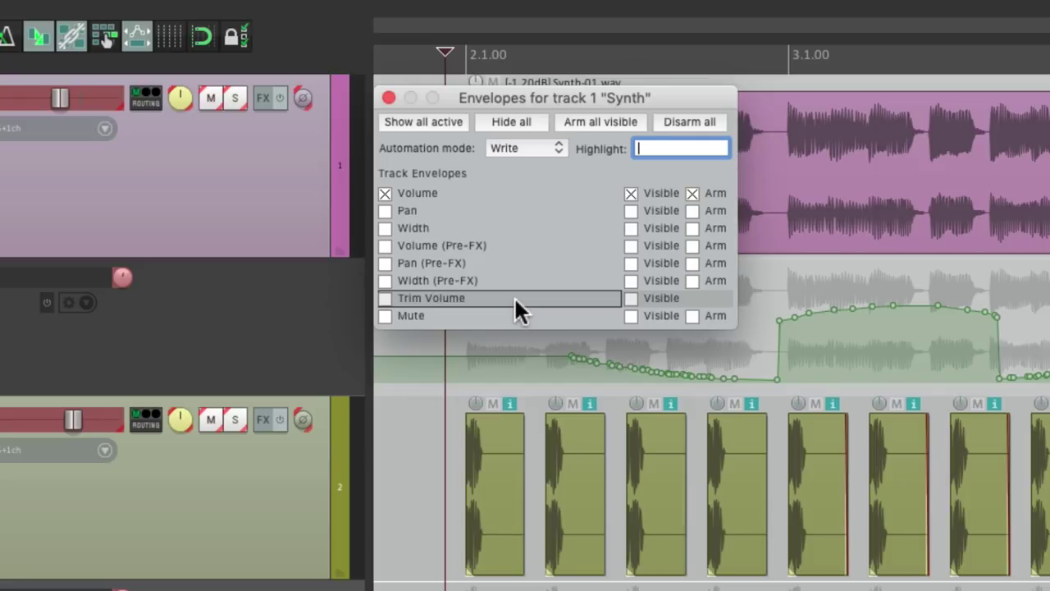
click(390, 98)
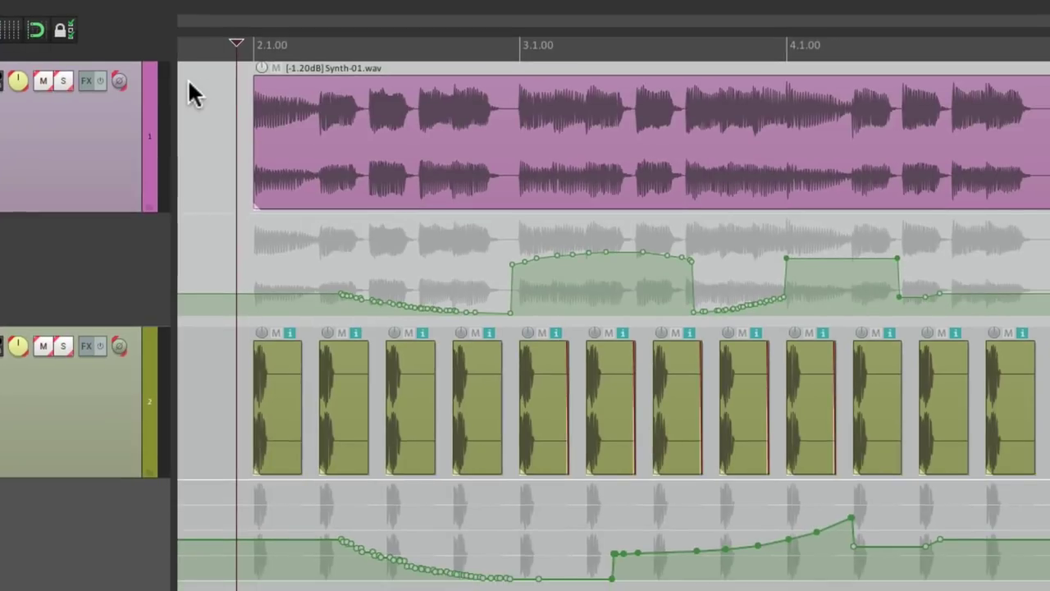
mouse_move(553, 279)
mouse_down()
mouse_move(640, 251)
mouse_move(728, 250)
mouse_up()
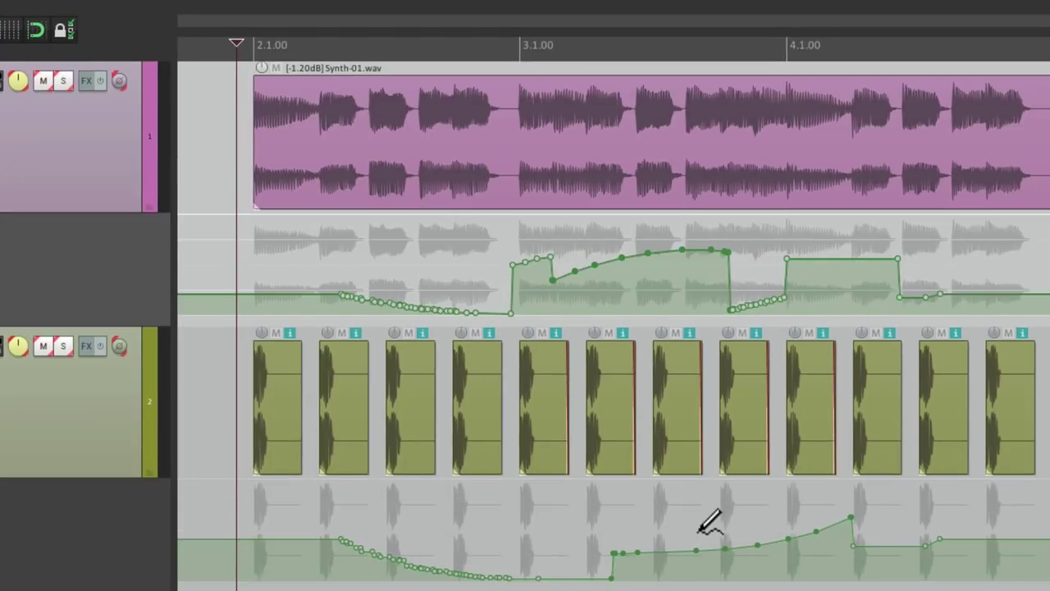
drag(698, 530, 495, 532)
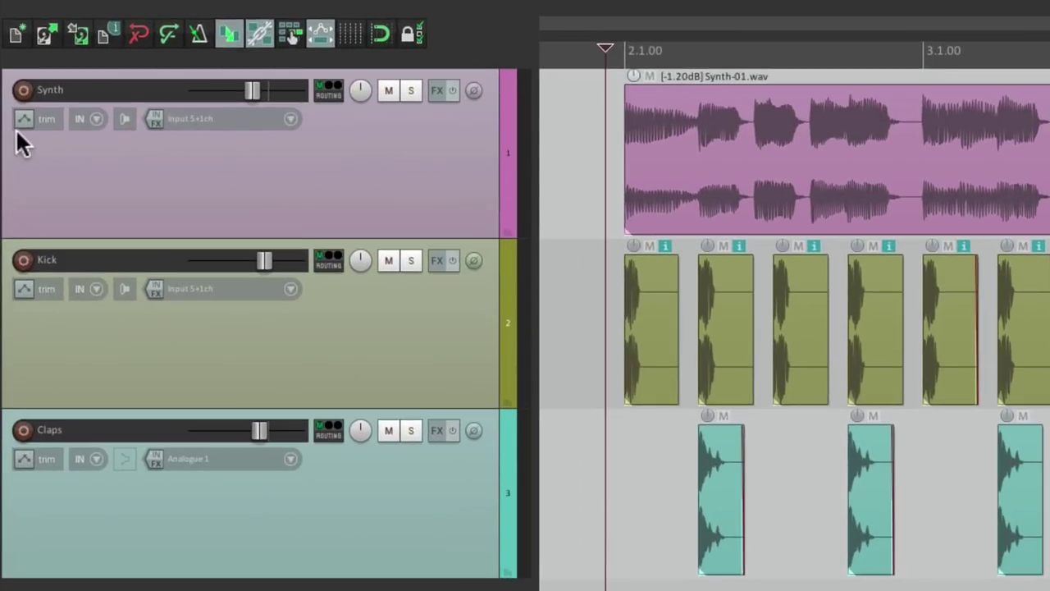
Enable a visible, armed Volume (Pre-FX) envelope on Synth, Kick and Claps in turn.
click(23, 120)
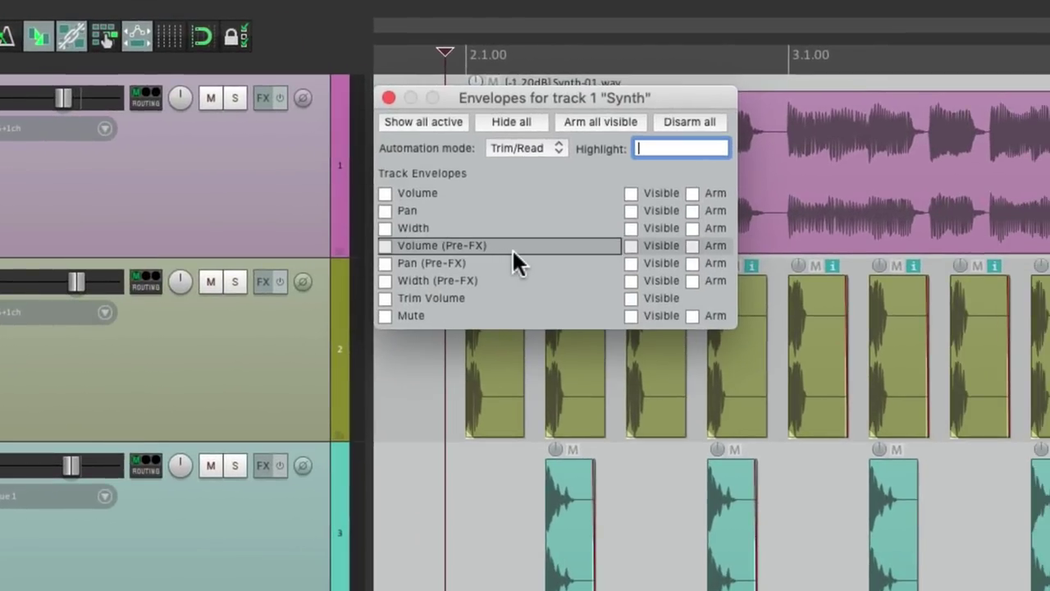
click(383, 244)
click(389, 97)
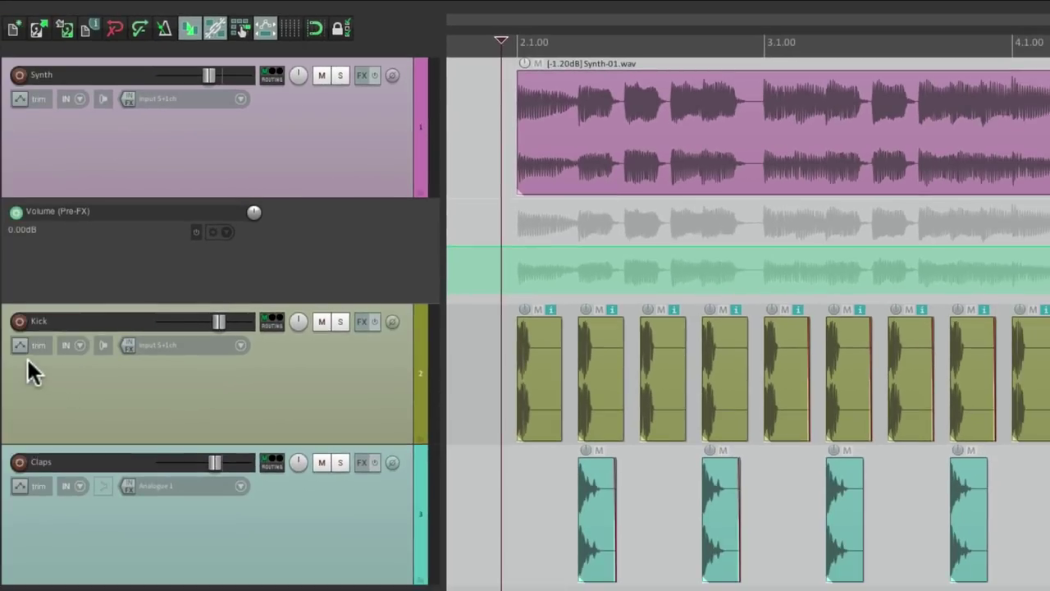
click(24, 350)
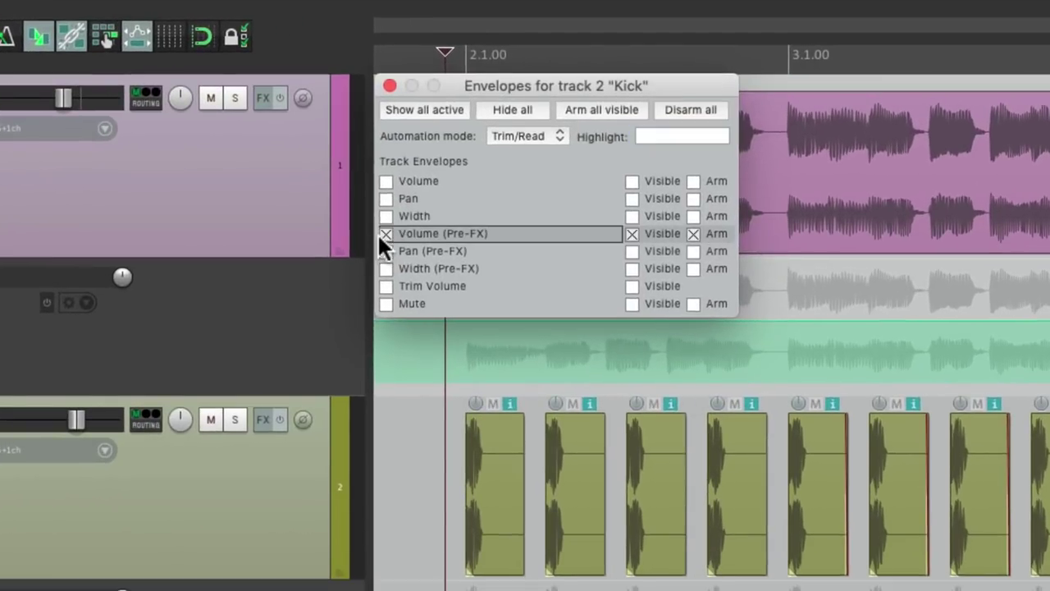
click(388, 232)
click(393, 84)
click(1, 555)
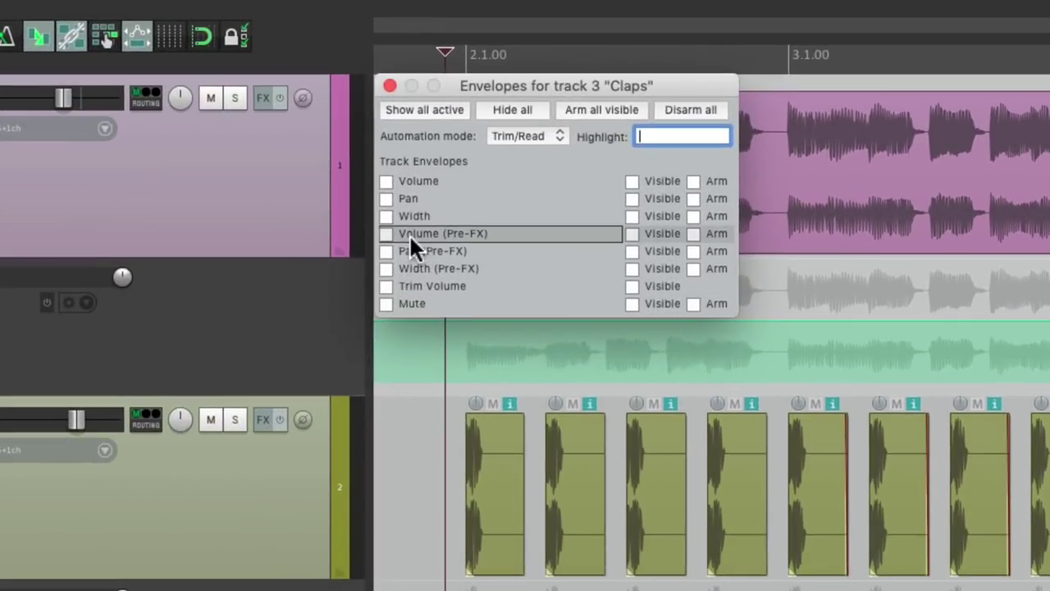
click(387, 233)
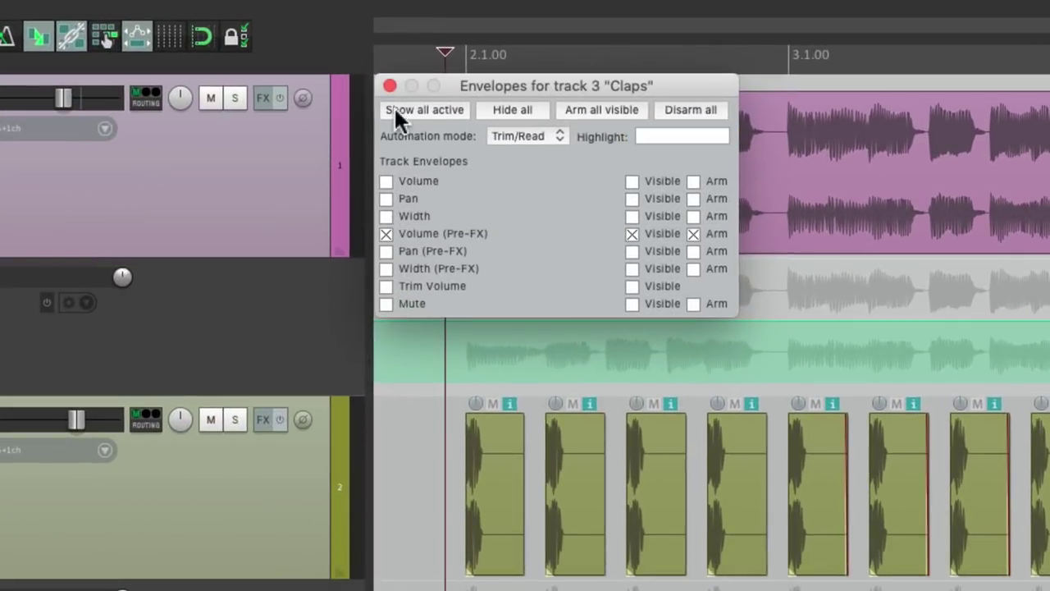
click(389, 85)
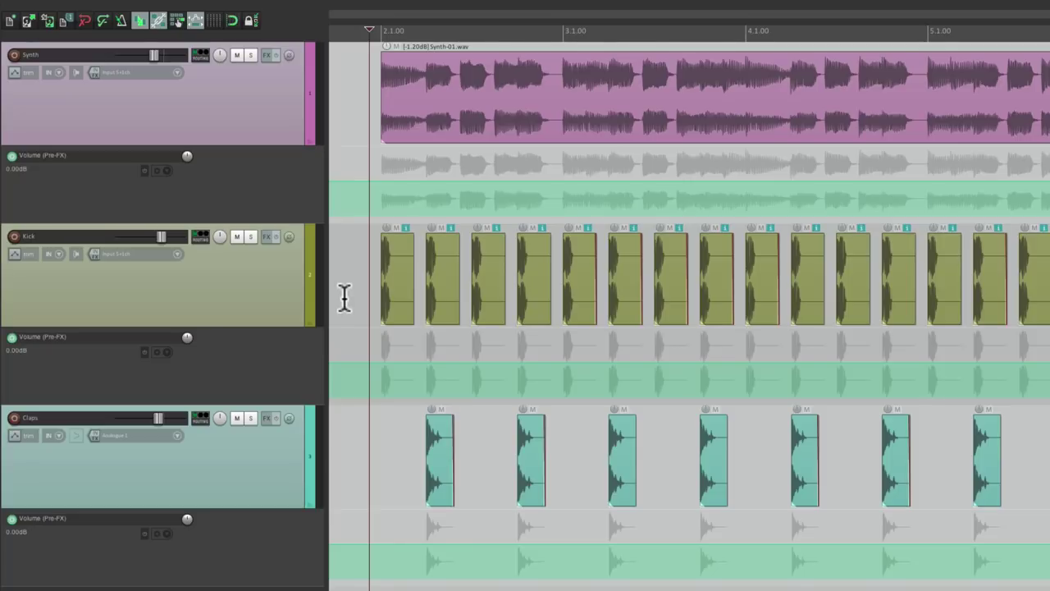
Zoom out the arrange view and turn on grid lines and grid snapping.
scroll(345, 298, down, 5)
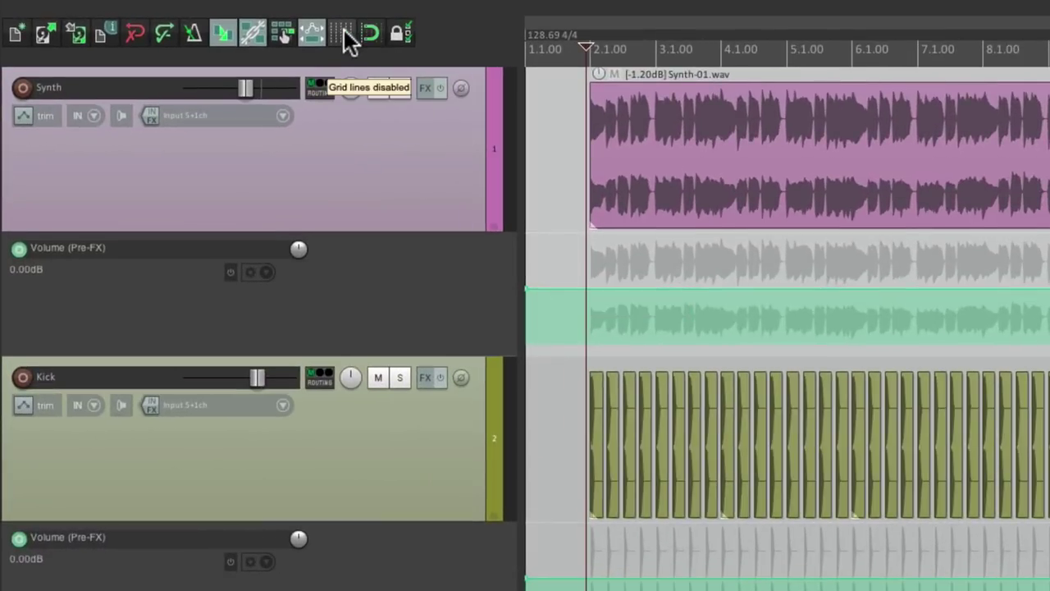
click(344, 29)
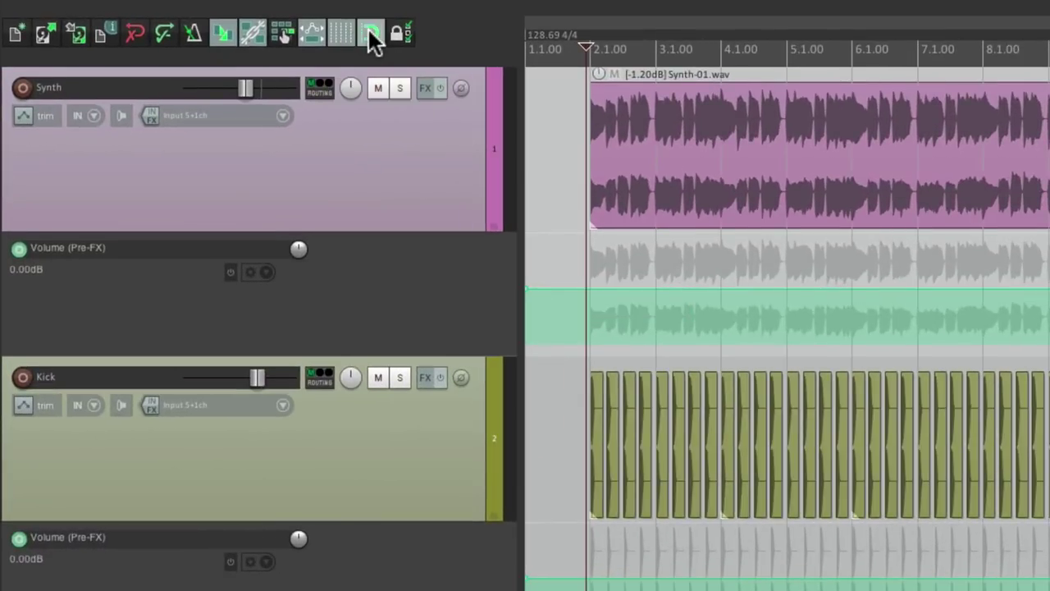
click(368, 29)
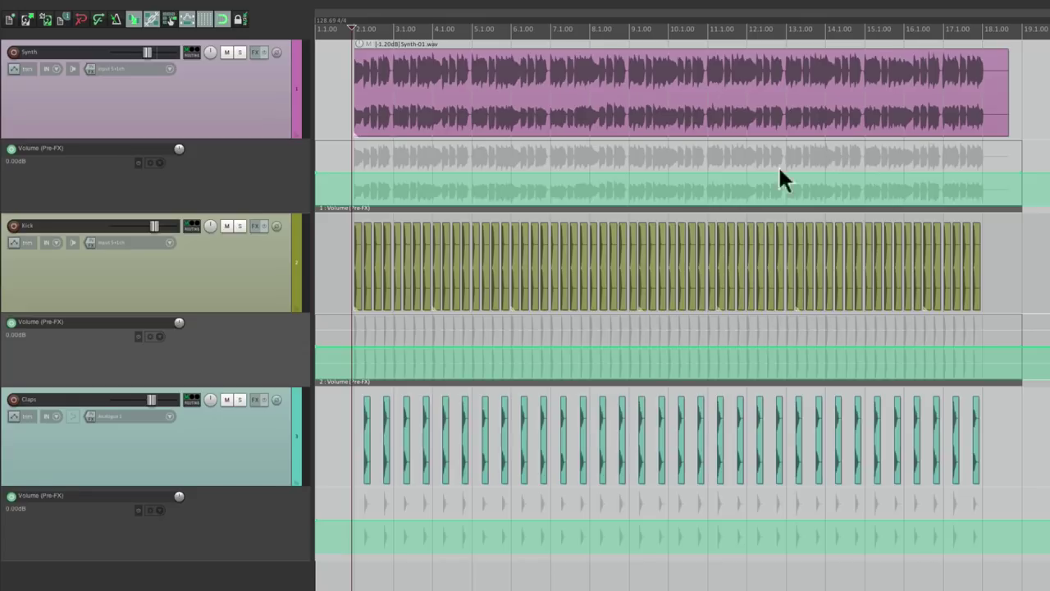
Undo two trial volume bumps, then copy the Synth automation item into the Kick lane.
mouse_move(446, 350)
mouse_down()
mouse_move(566, 335)
mouse_move(628, 351)
mouse_up()
drag(537, 180, 672, 175)
key(ctrl+z)
key(ctrl+z)
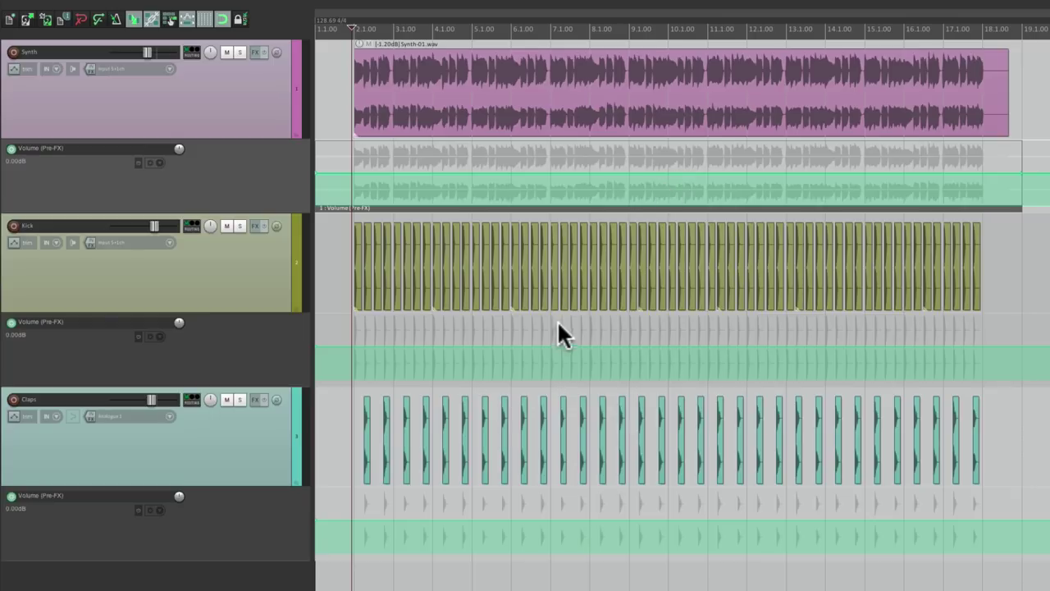
drag(441, 196, 429, 204)
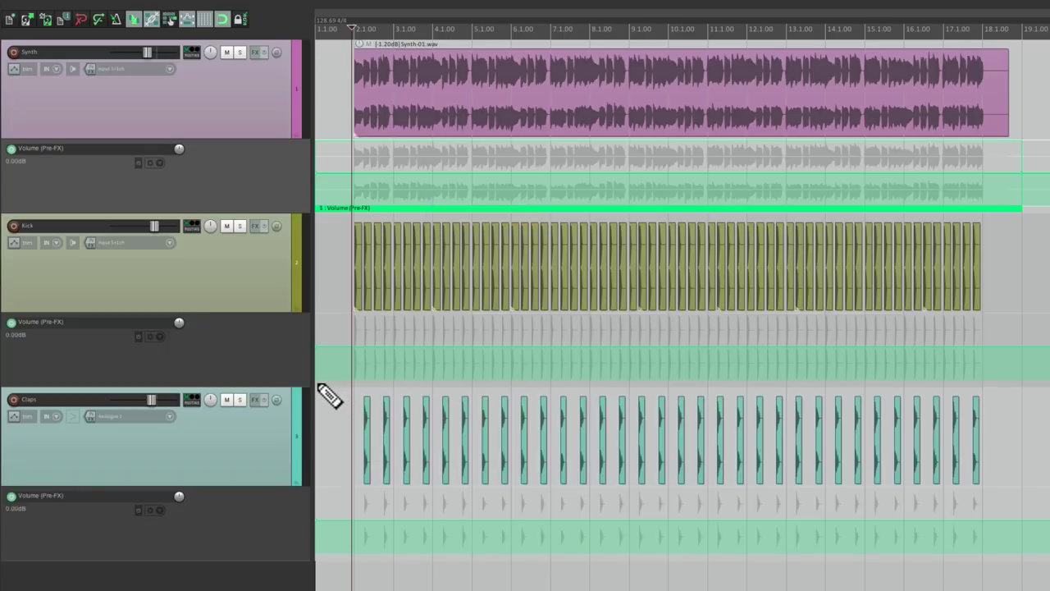
mouse_move(320, 385)
mouse_down()
mouse_move(935, 382)
mouse_move(1020, 389)
mouse_move(1017, 400)
mouse_up()
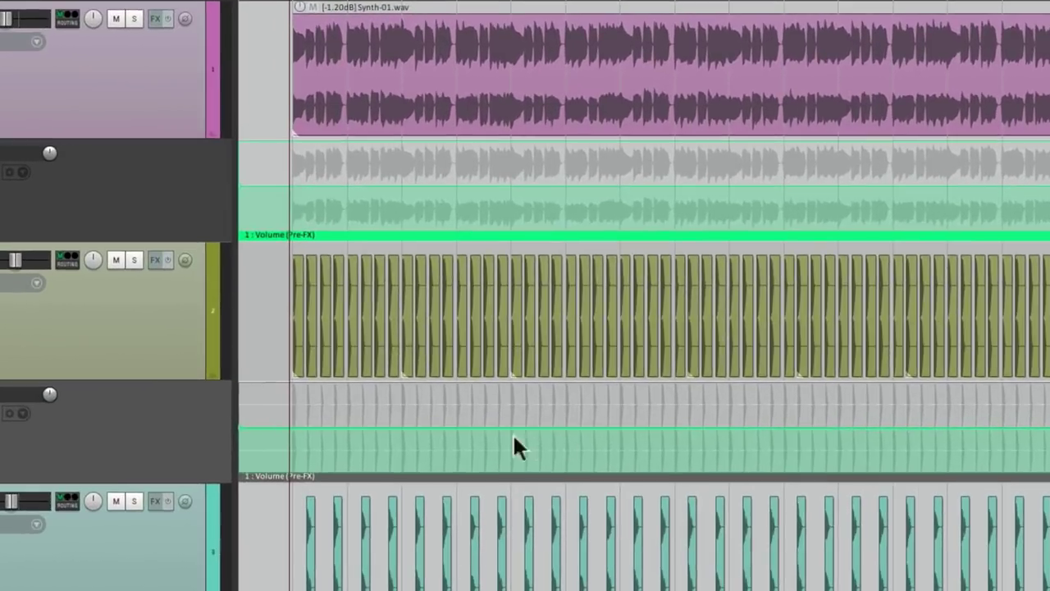
Test a shared curve, undo it, and extend the pooled item into the Claps lane.
mouse_move(433, 443)
mouse_down()
mouse_move(511, 425)
mouse_move(681, 431)
mouse_move(674, 437)
mouse_up()
mouse_move(575, 201)
mouse_down()
mouse_move(537, 169)
mouse_move(572, 196)
mouse_move(680, 169)
mouse_move(671, 181)
mouse_up()
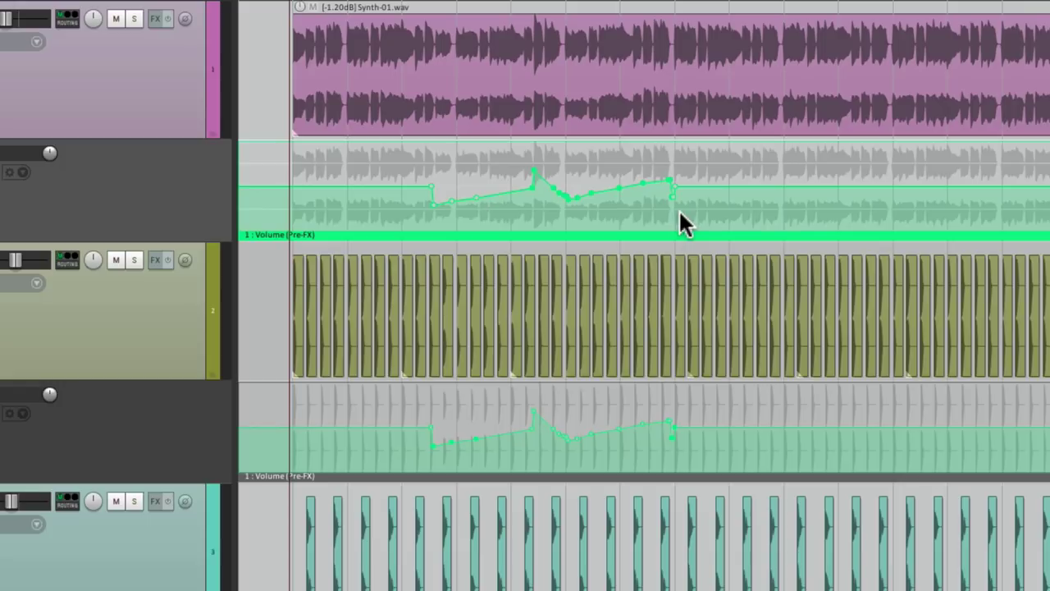
key(ctrl+z)
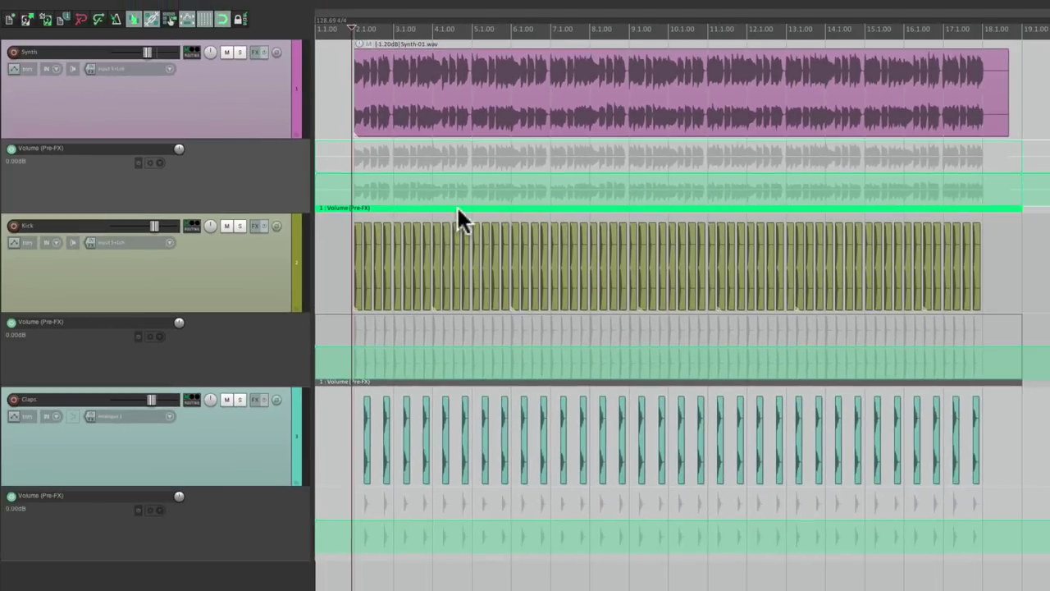
mouse_move(511, 379)
drag(328, 566, 1034, 574)
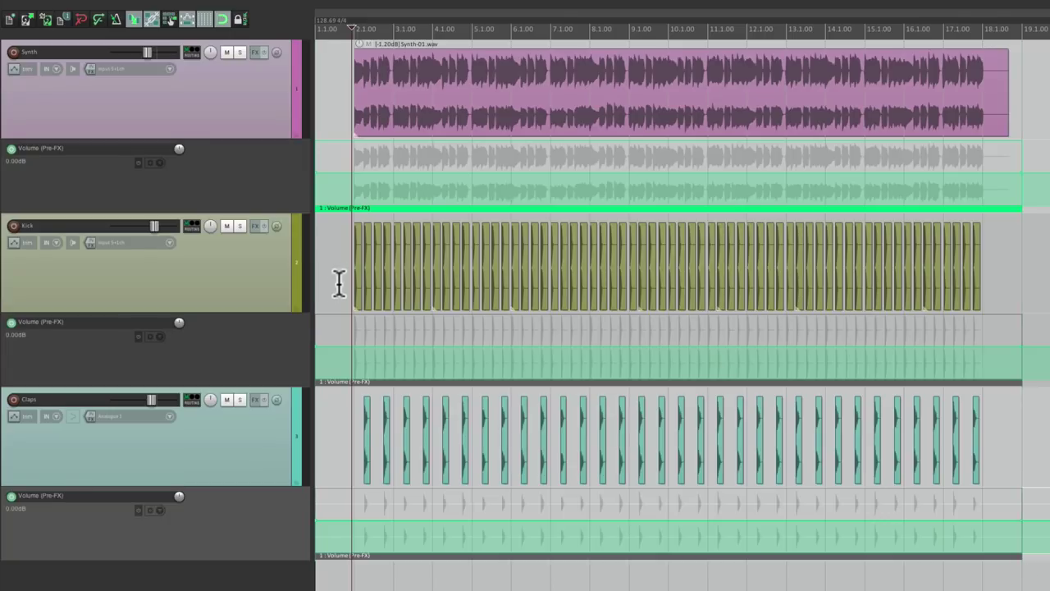
Draw a descending curve in the Synth pooled volume item while auditioning, undoing a flat redraw.
scroll(340, 282, up, 5)
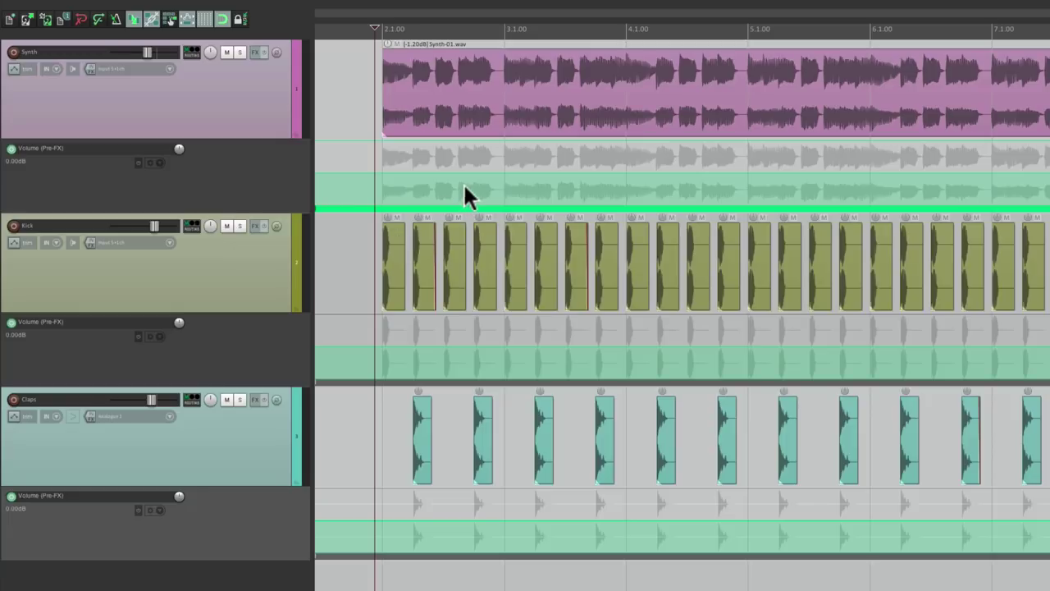
key(space)
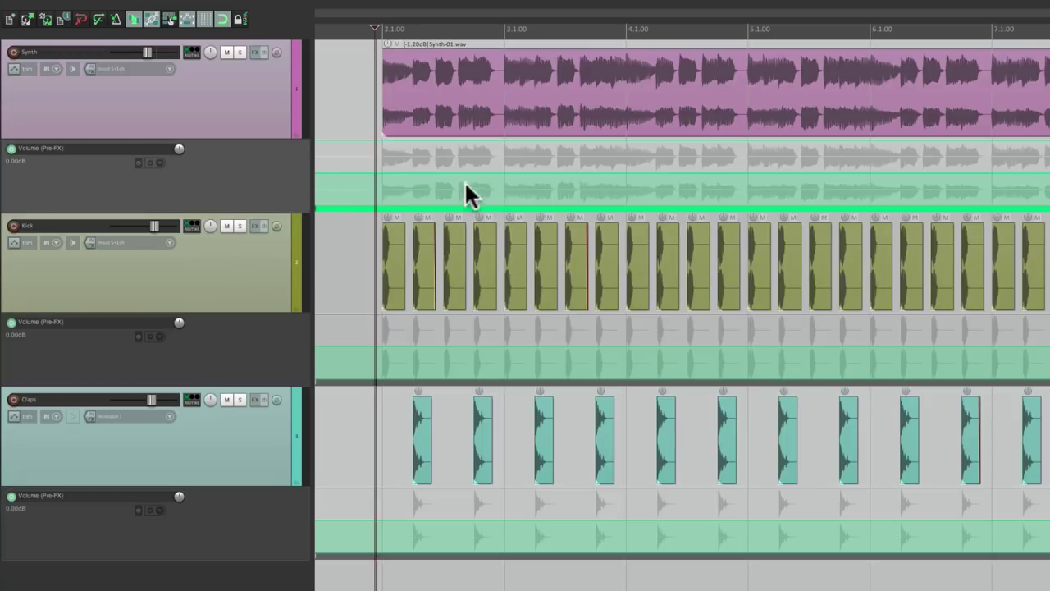
mouse_move(462, 176)
mouse_down()
mouse_move(667, 202)
mouse_move(791, 169)
mouse_up()
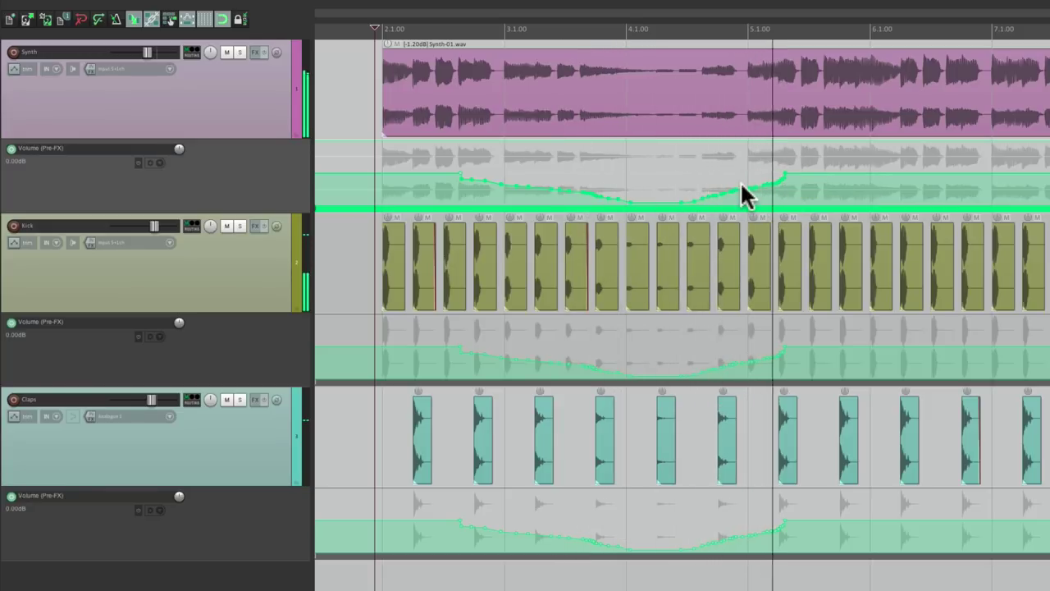
key(space)
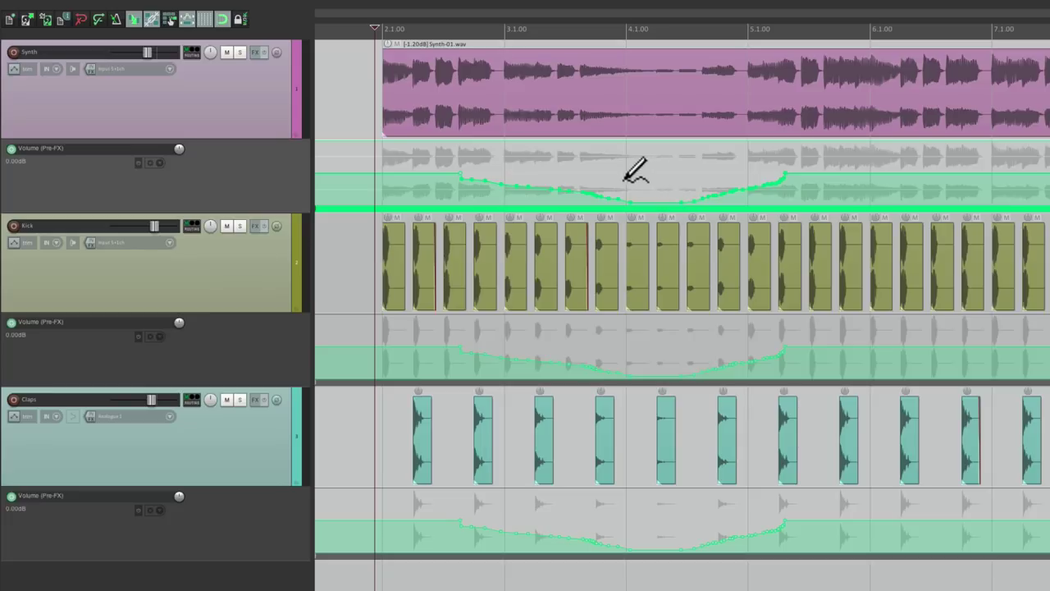
drag(625, 179, 732, 179)
key(space)
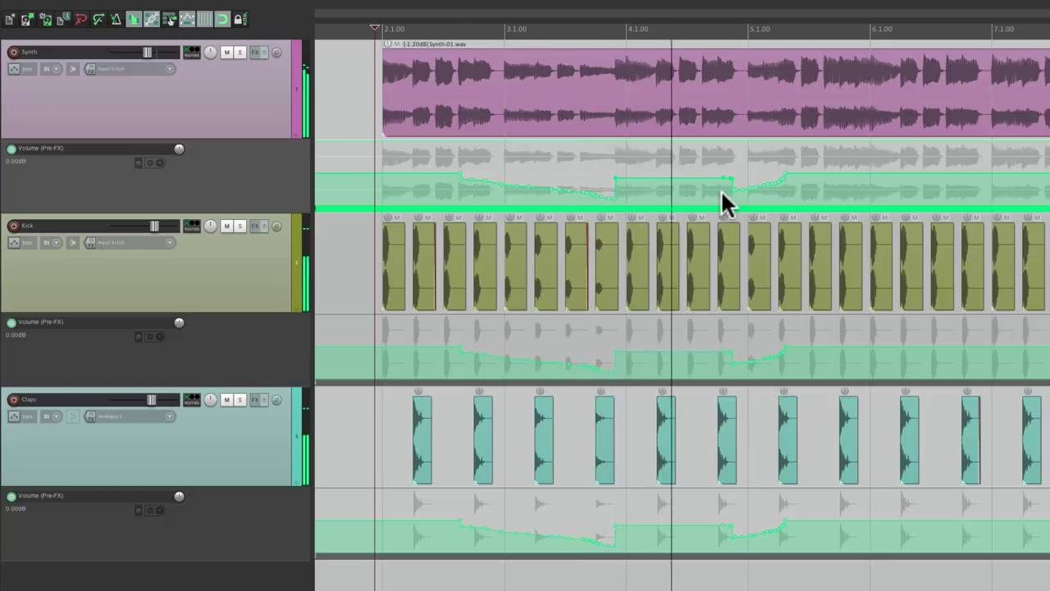
key(space)
key(ctrl+z)
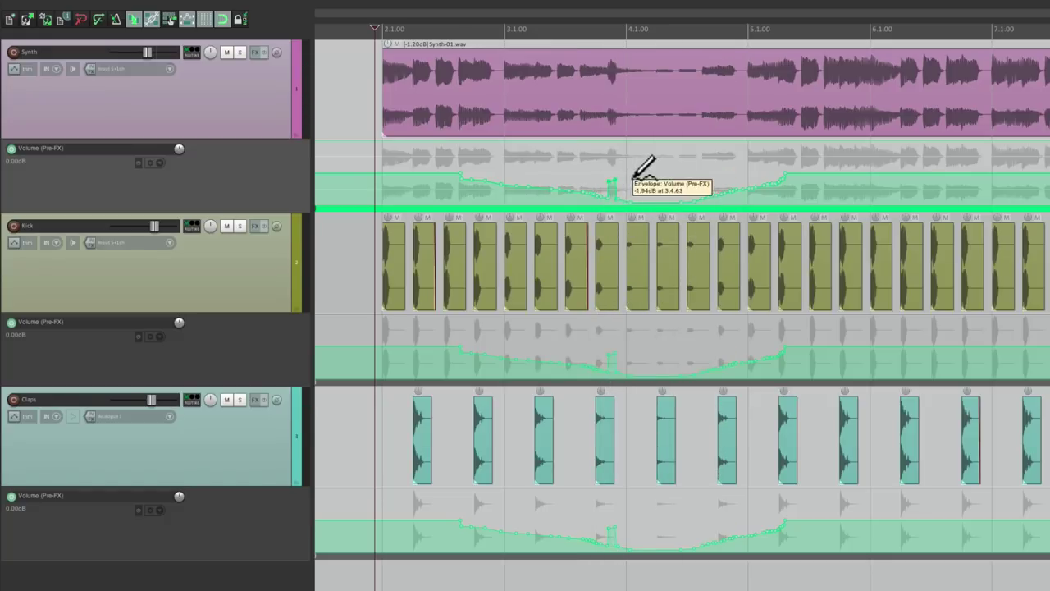
Draw a raised Kick section, a rising Claps line and a Synth dip, then audition.
drag(656, 339, 697, 354)
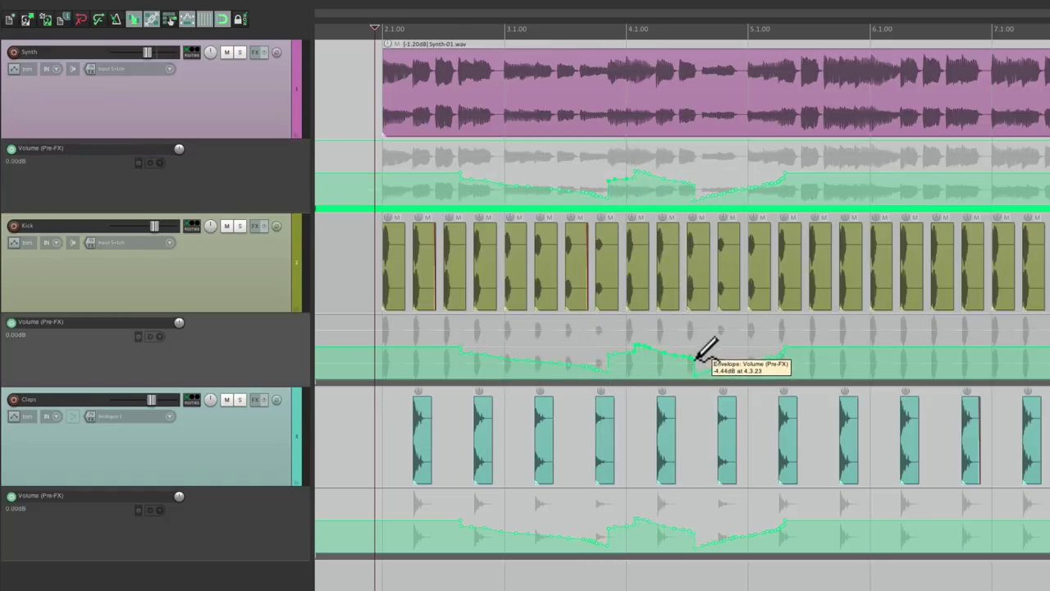
drag(574, 537, 742, 522)
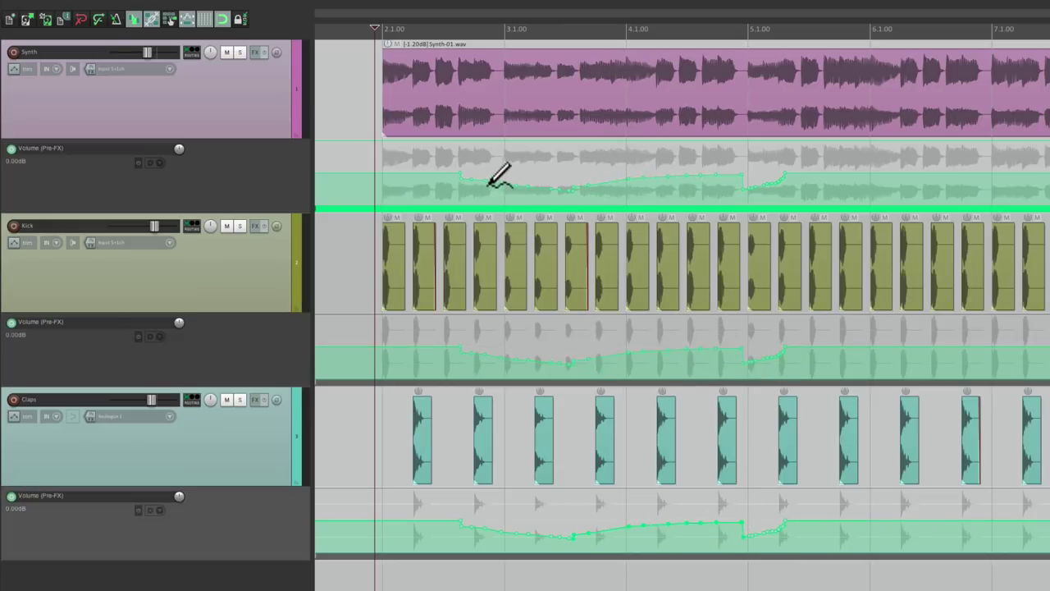
mouse_move(490, 184)
mouse_down()
mouse_move(530, 196)
mouse_move(609, 184)
mouse_move(603, 192)
mouse_up()
key(space)
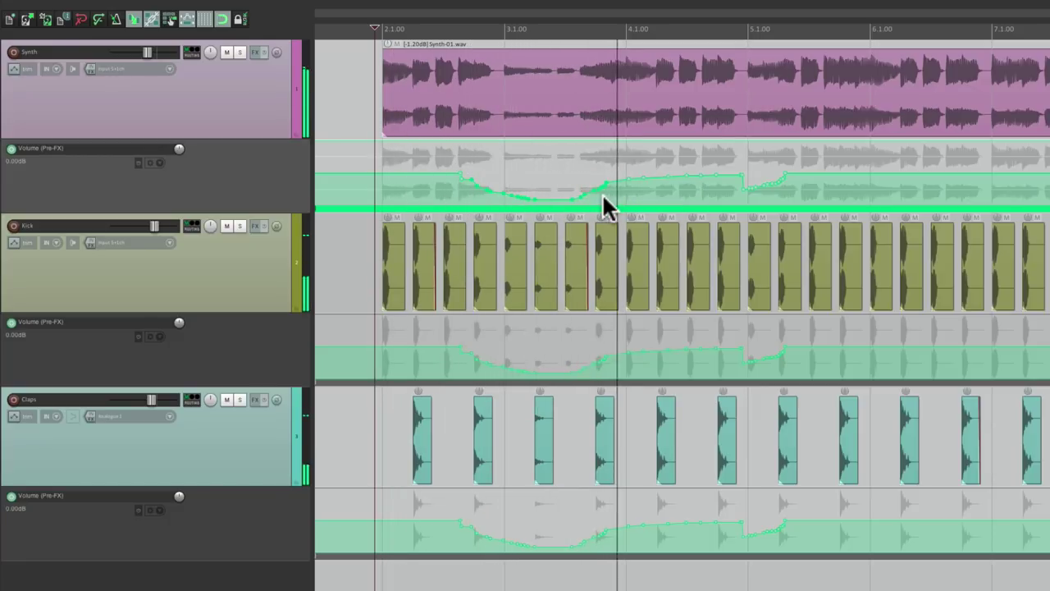
key(space)
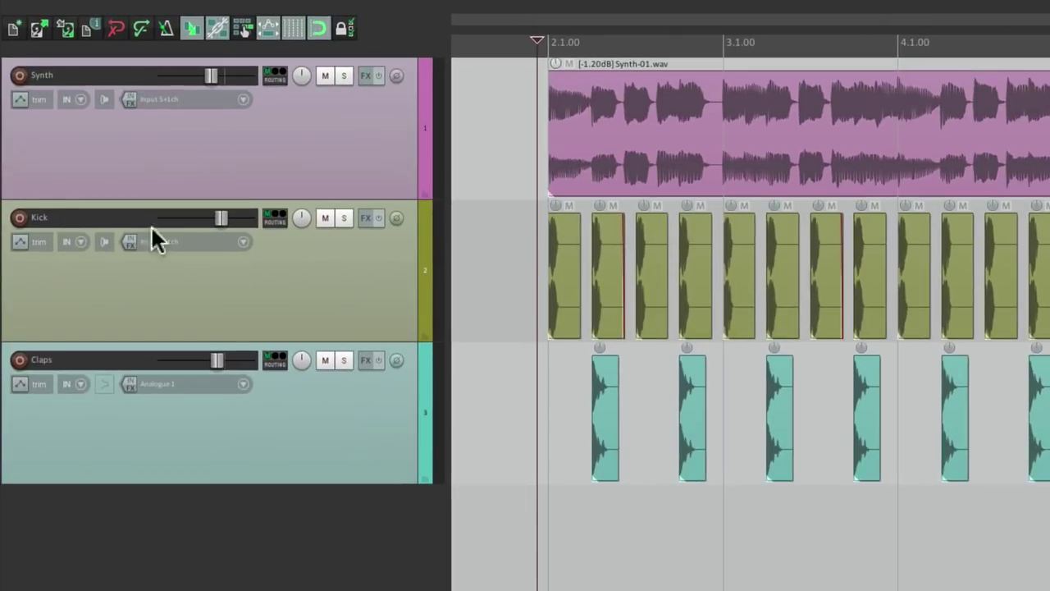
Turn on visible Trim Volume envelopes for Synth, Kick and Claps.
click(16, 99)
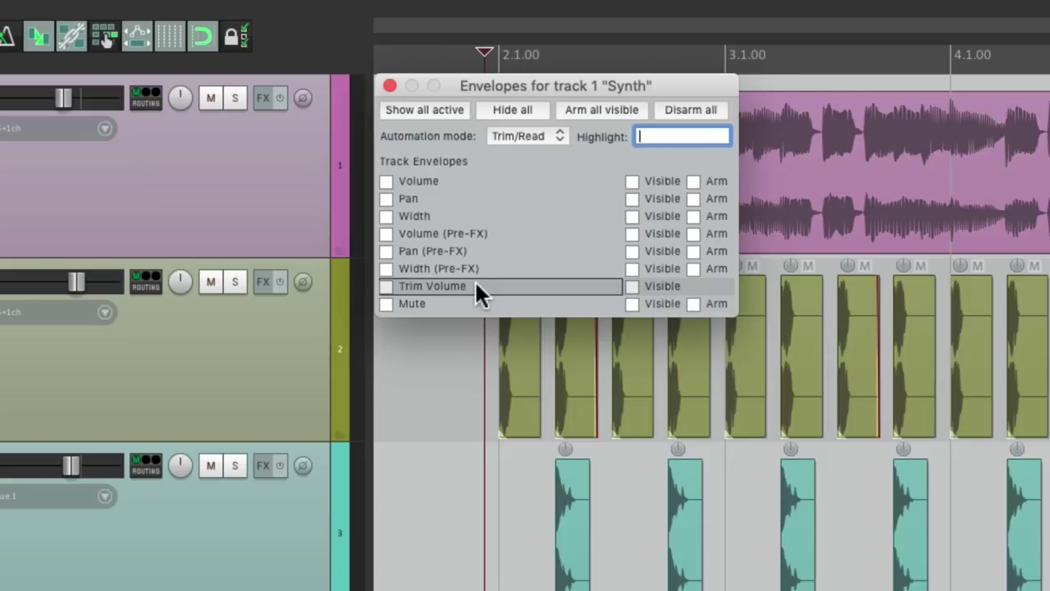
click(387, 286)
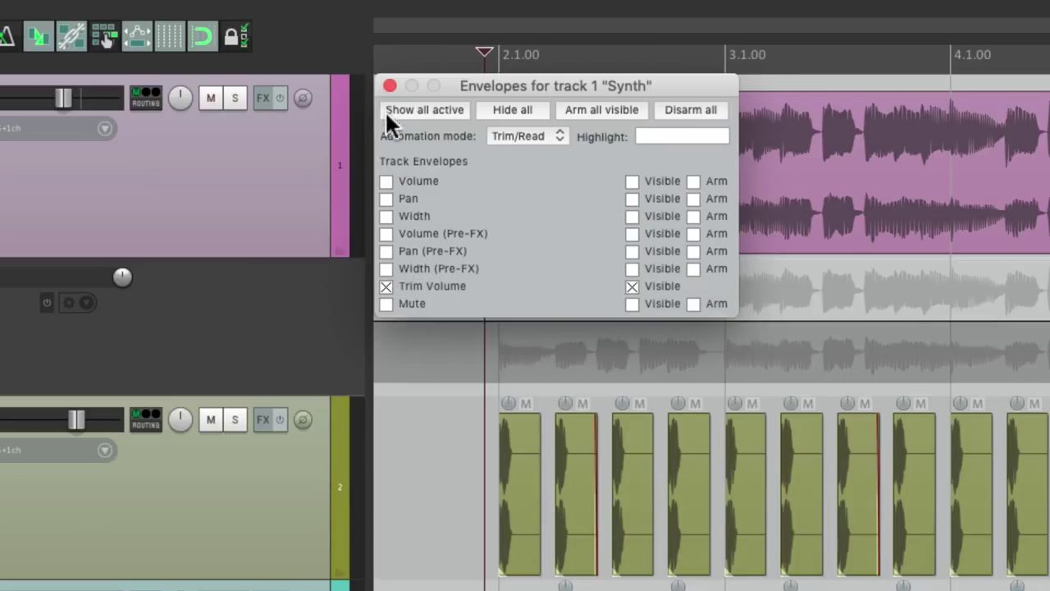
click(390, 85)
click(27, 338)
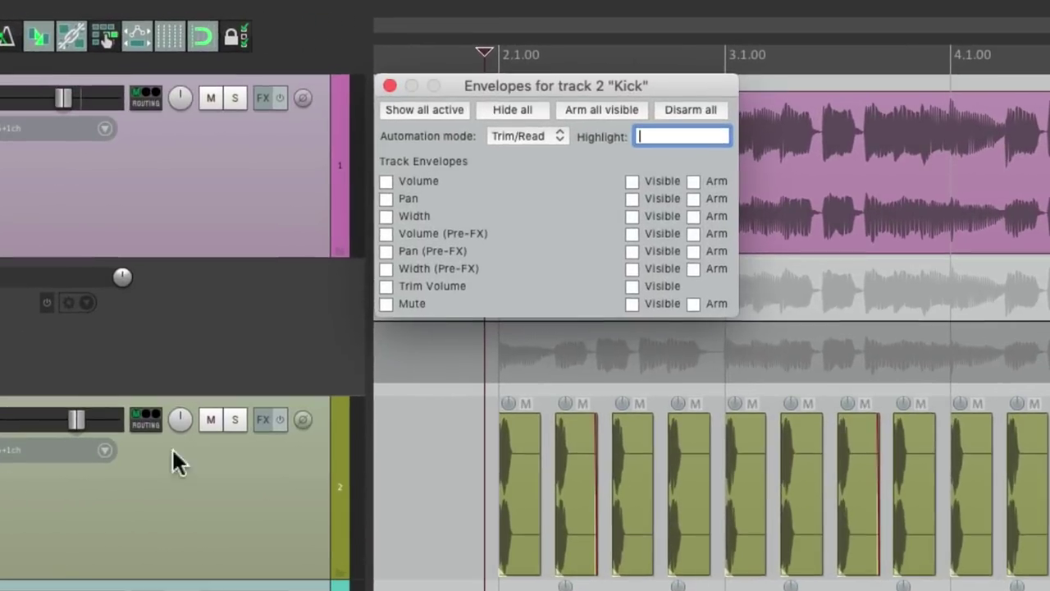
click(385, 284)
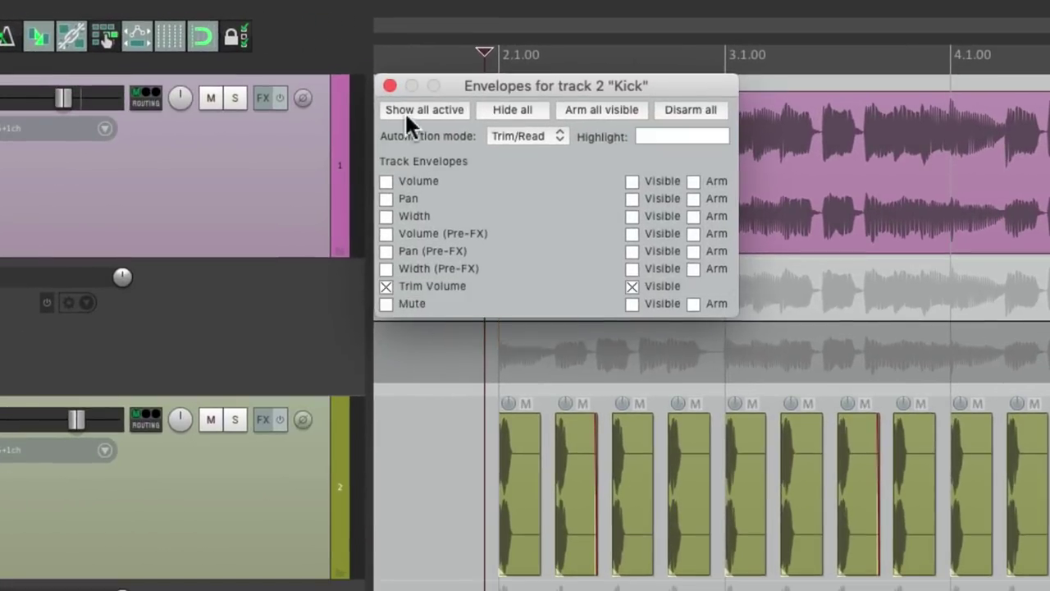
click(389, 86)
click(14, 511)
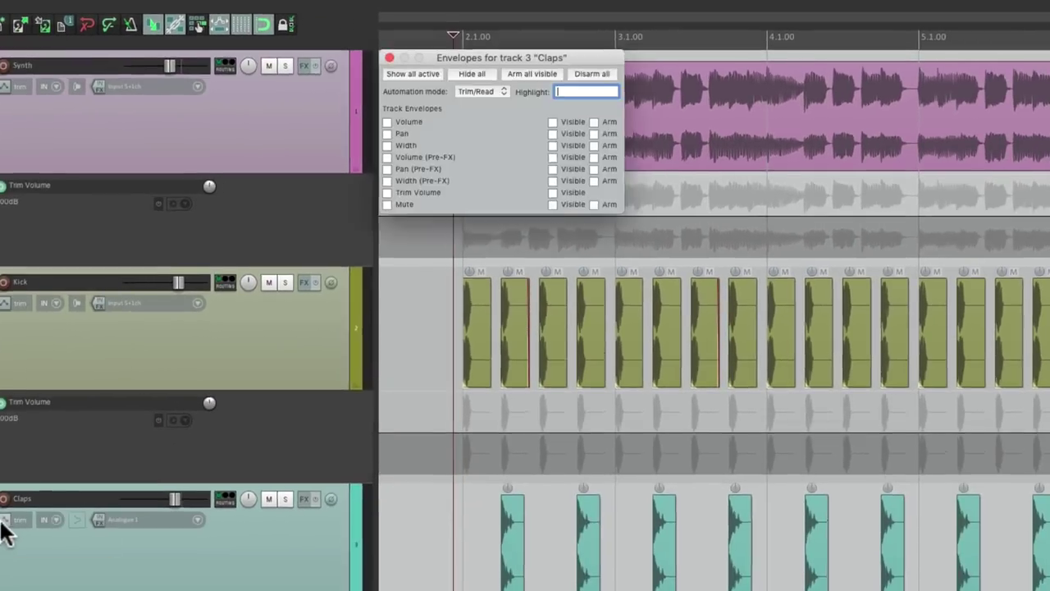
click(386, 284)
Close the Claps envelope list and select the Synth Trim Volume lane.
click(390, 85)
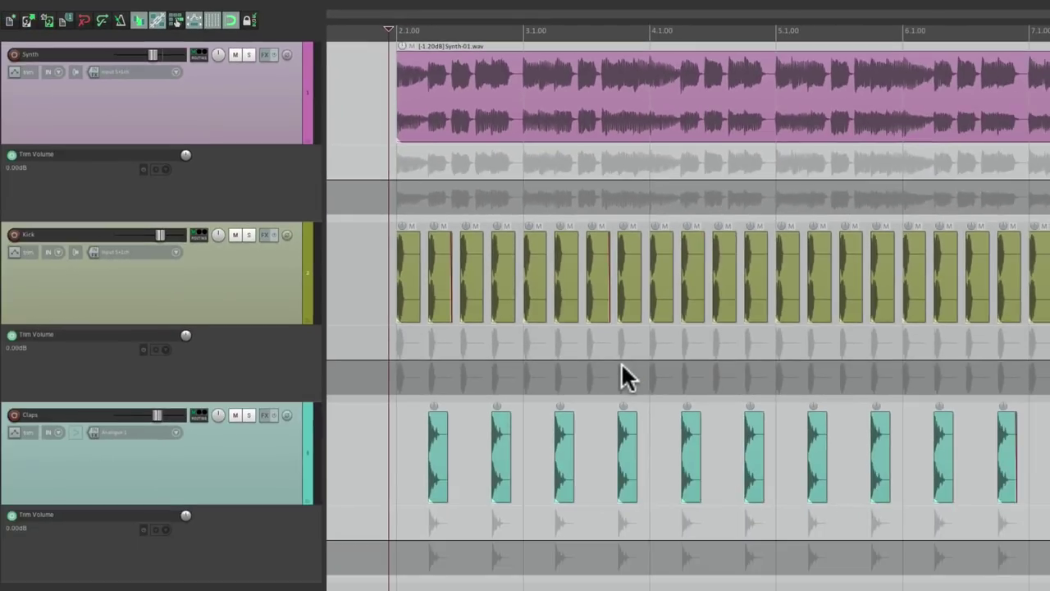
scroll(621, 365, down, 3)
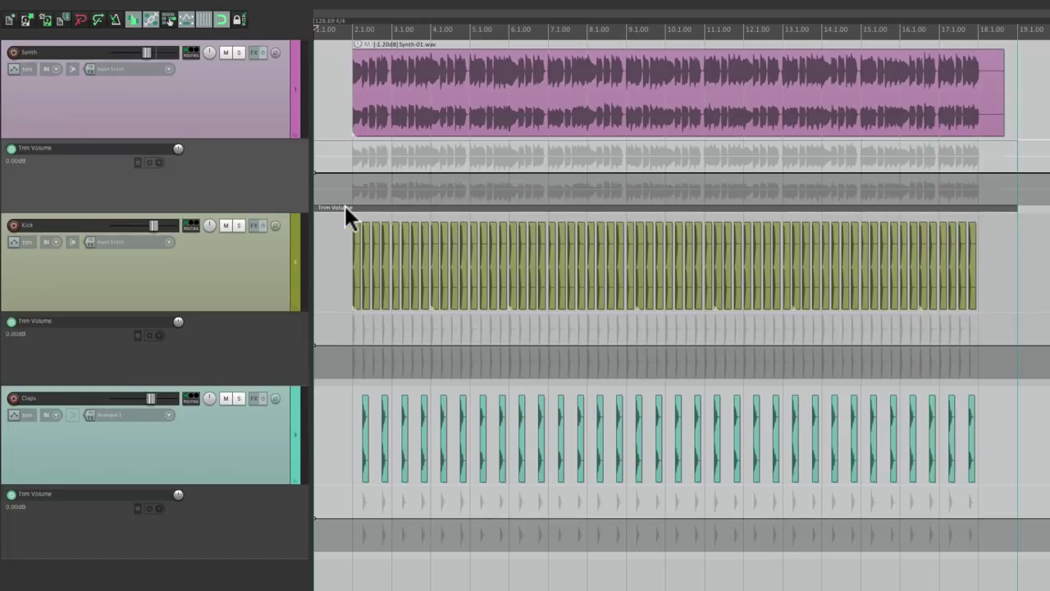
click(344, 207)
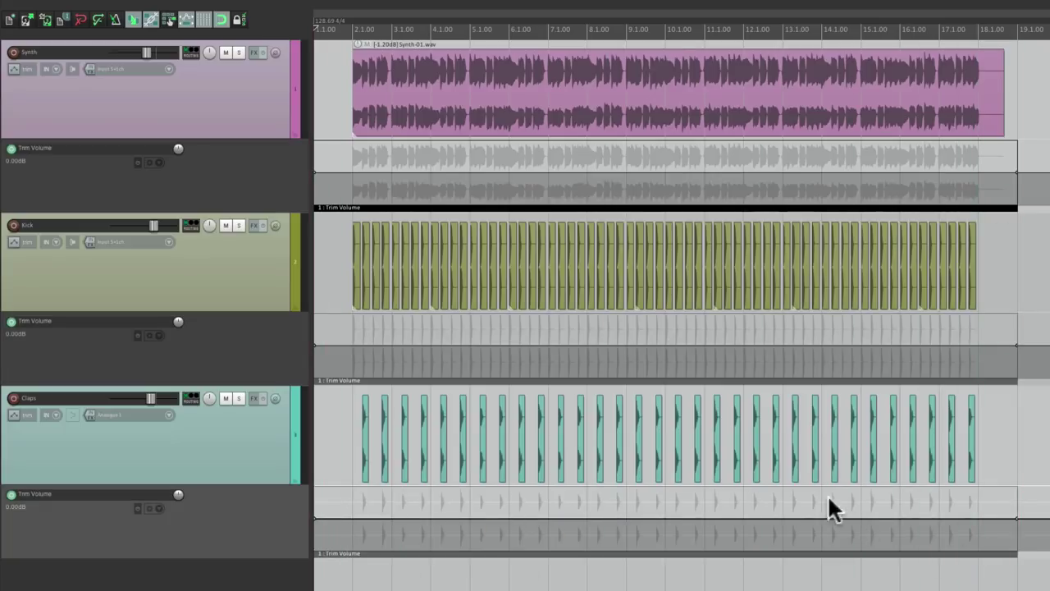
scroll(323, 281, up, 5)
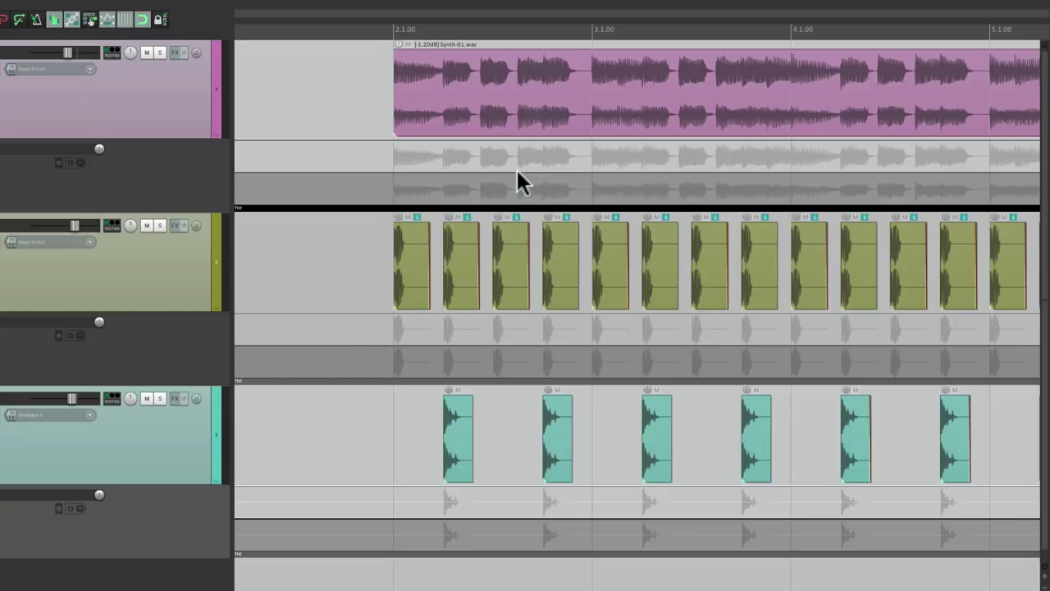
During playback, draw a dipping curve across the Synth Trim Volume automation item.
key(space)
mouse_move(516, 174)
mouse_down()
mouse_move(595, 204)
mouse_move(678, 197)
mouse_move(725, 175)
mouse_move(837, 188)
mouse_move(877, 204)
mouse_move(921, 197)
mouse_move(940, 173)
mouse_up()
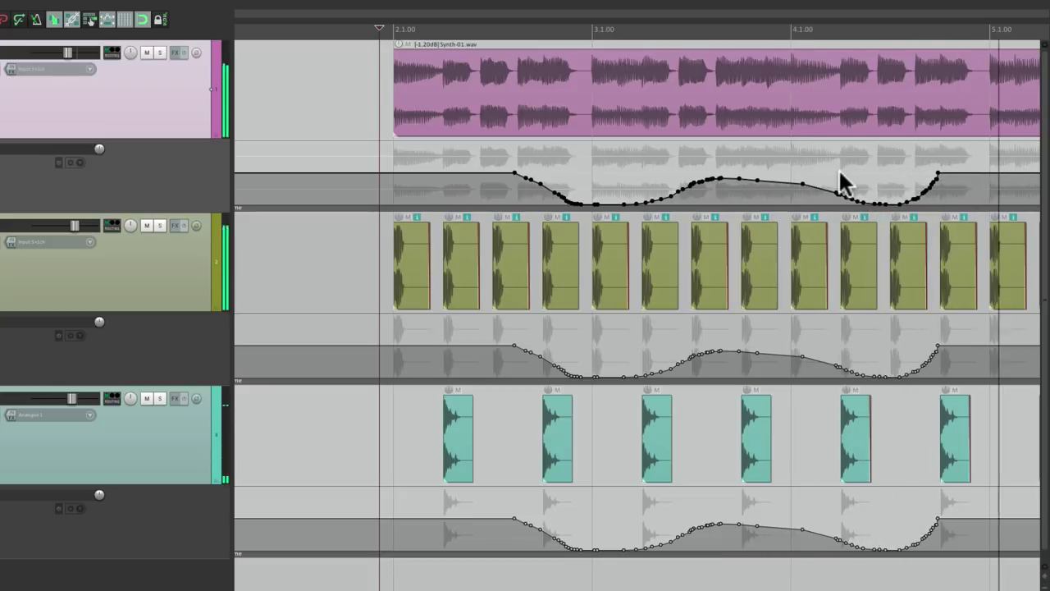
key(space)
Add a raised plateau to the trim curve, round it into an arc, and audition it.
mouse_move(584, 181)
mouse_down()
mouse_move(628, 169)
mouse_move(633, 216)
mouse_up()
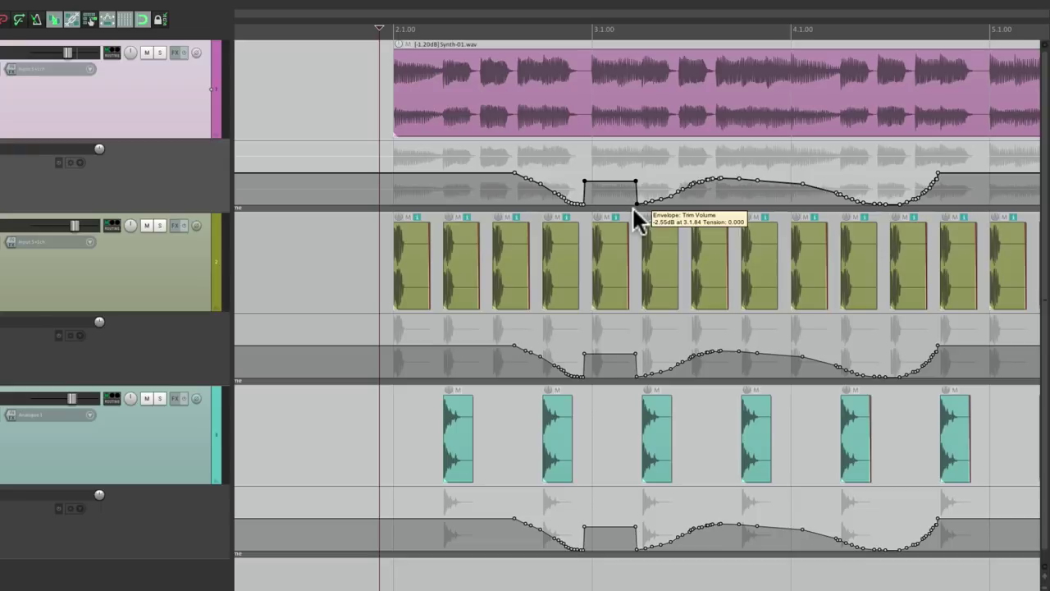
mouse_move(585, 375)
mouse_down()
mouse_move(596, 346)
mouse_move(634, 338)
mouse_move(658, 369)
mouse_up()
key(space)
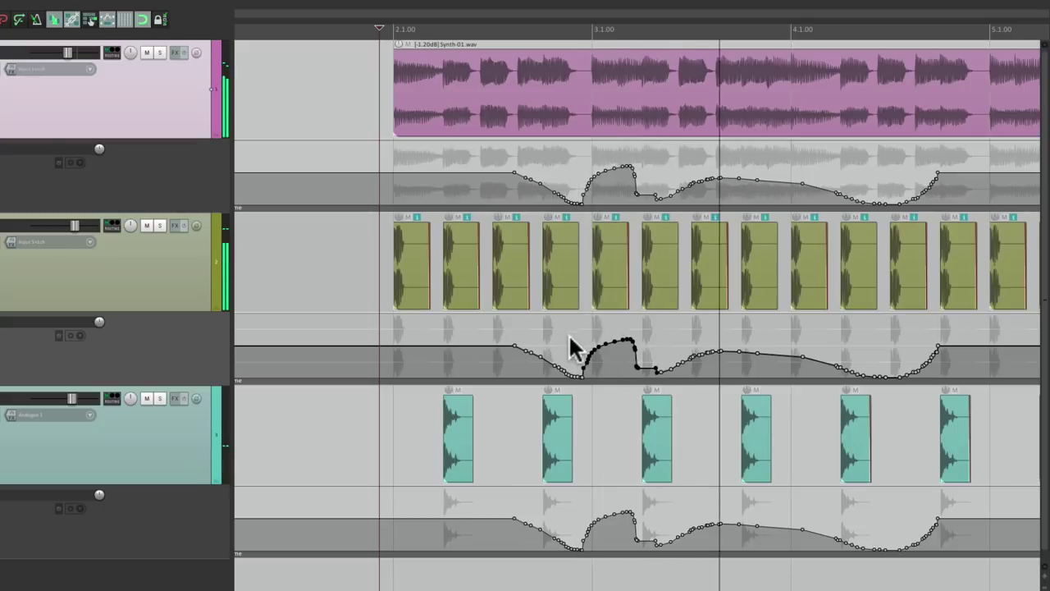
key(space)
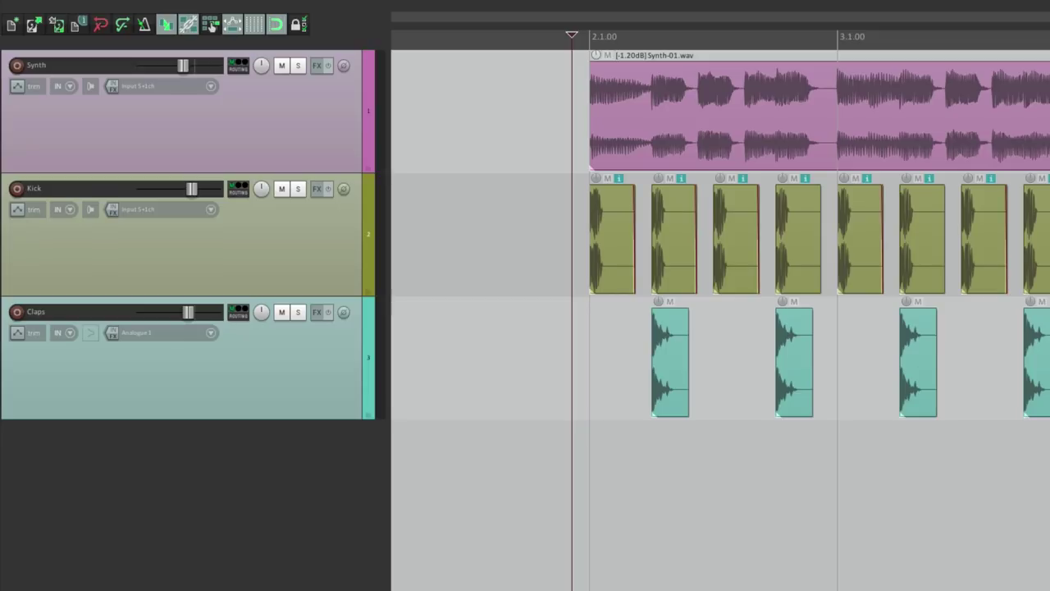
key(super+comma)
scroll(279, 314, down, 10)
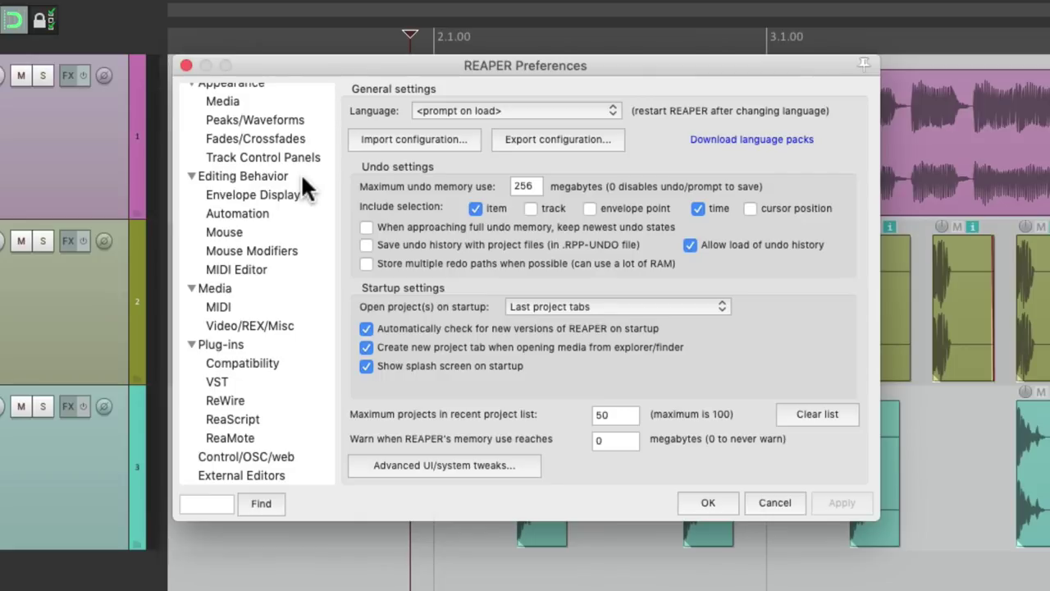
click(296, 211)
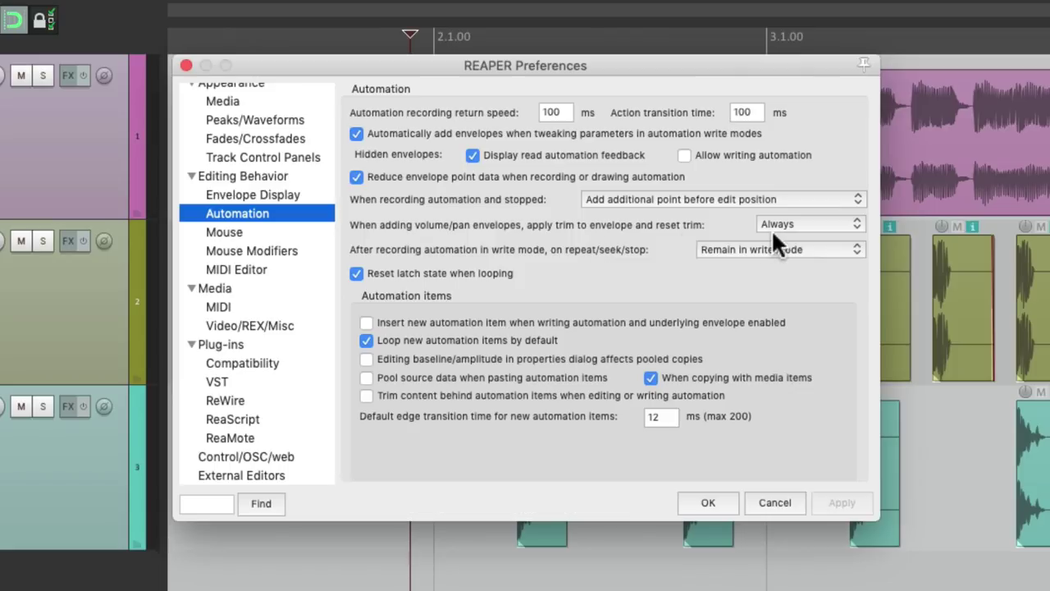
click(811, 226)
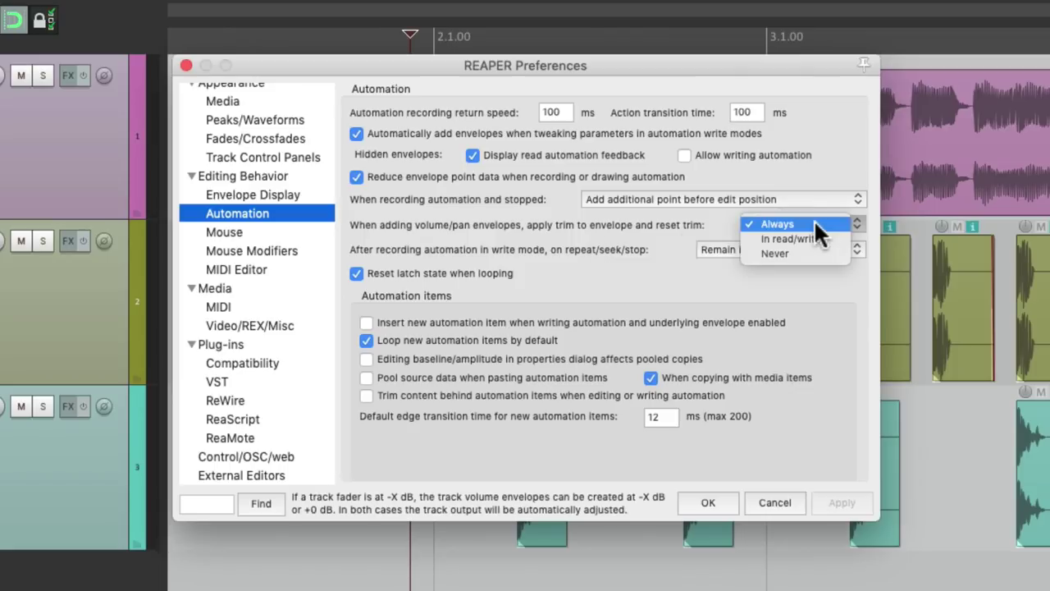
click(722, 219)
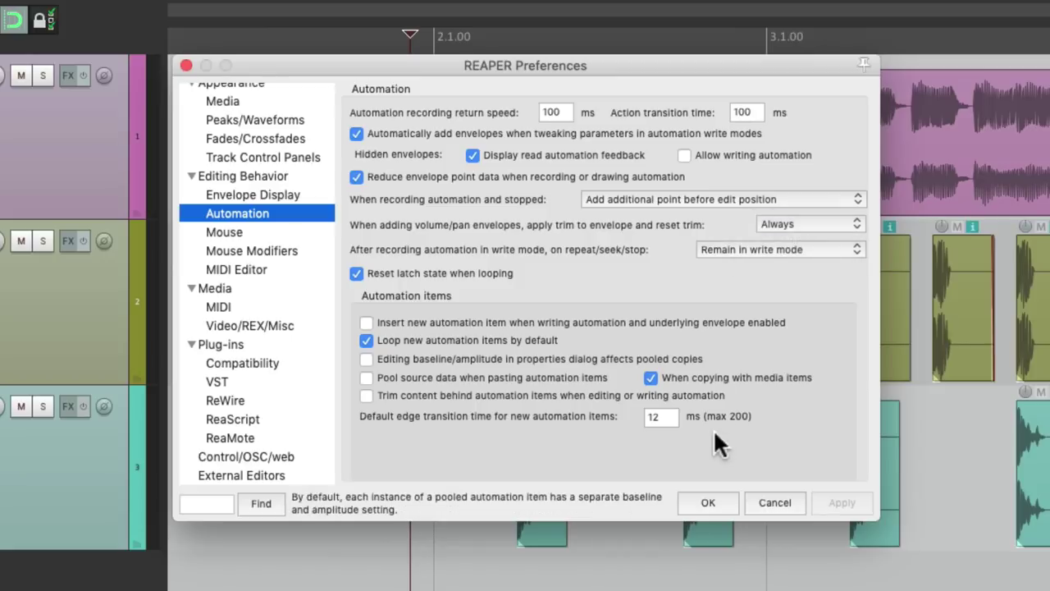
click(707, 502)
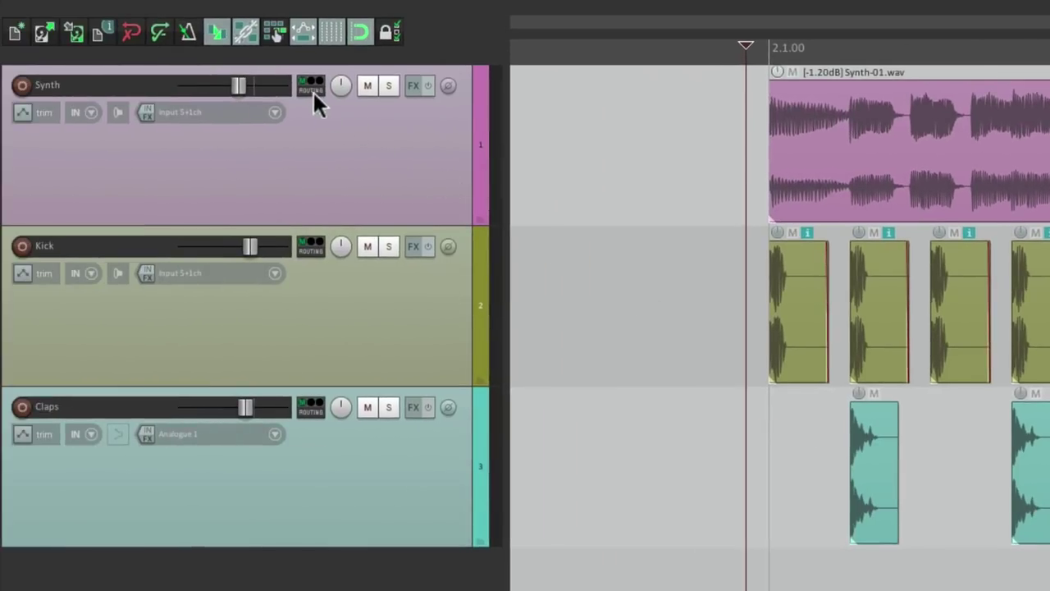
click(310, 85)
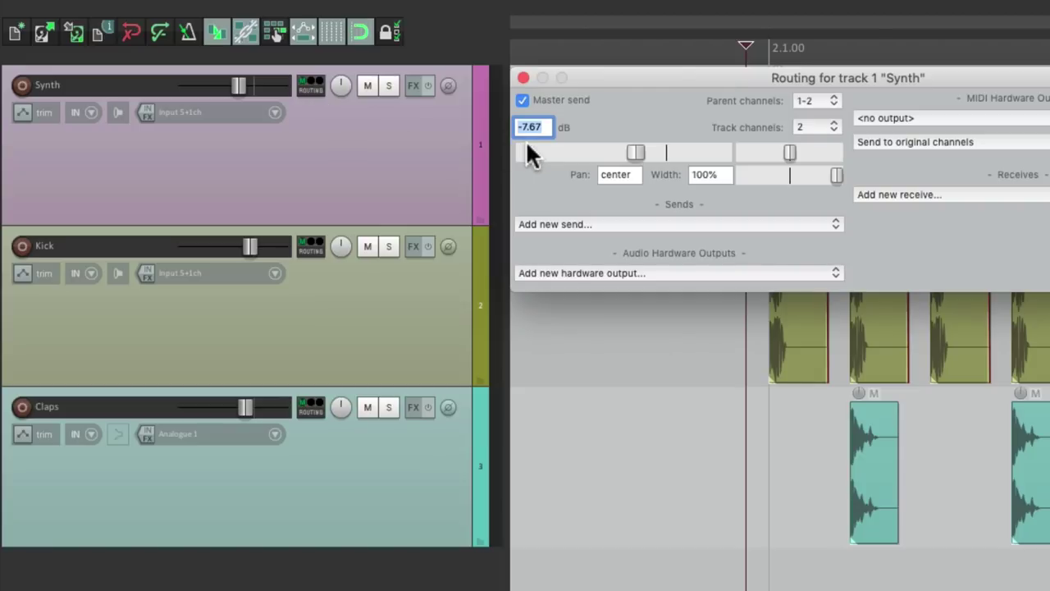
click(523, 77)
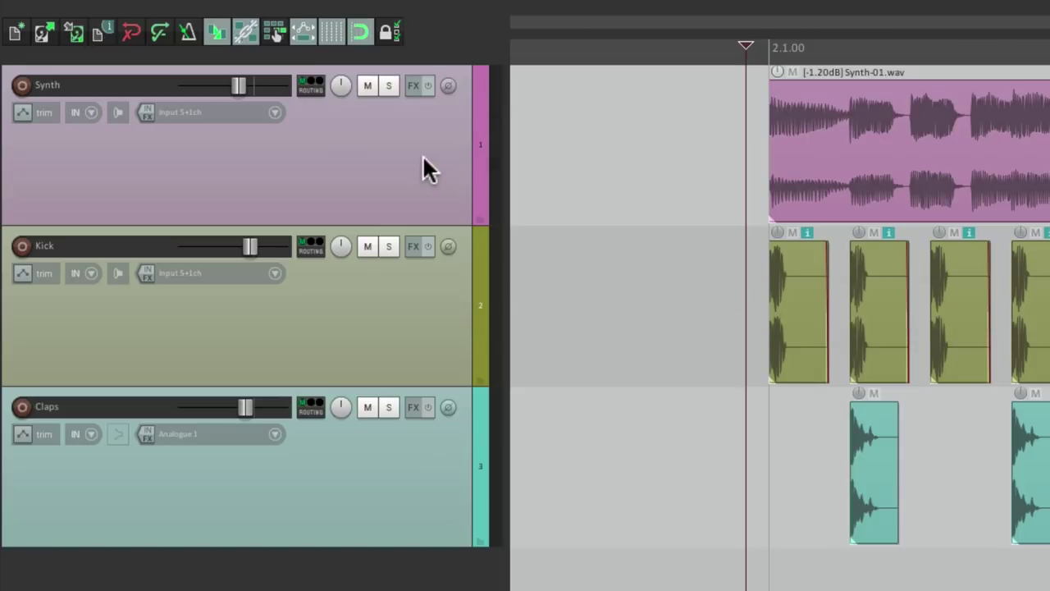
click(416, 171)
key(v)
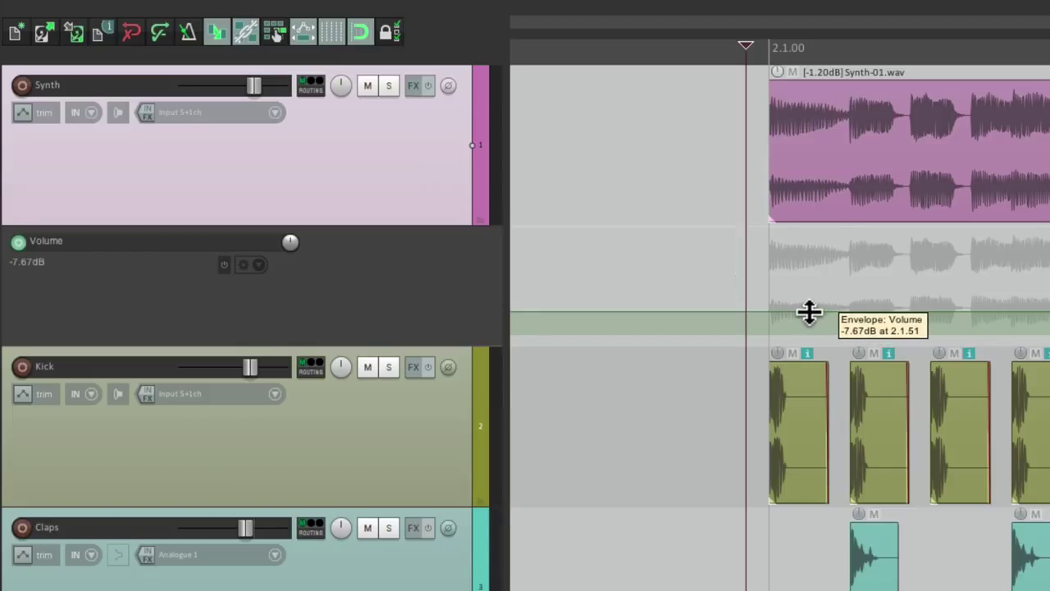
click(311, 89)
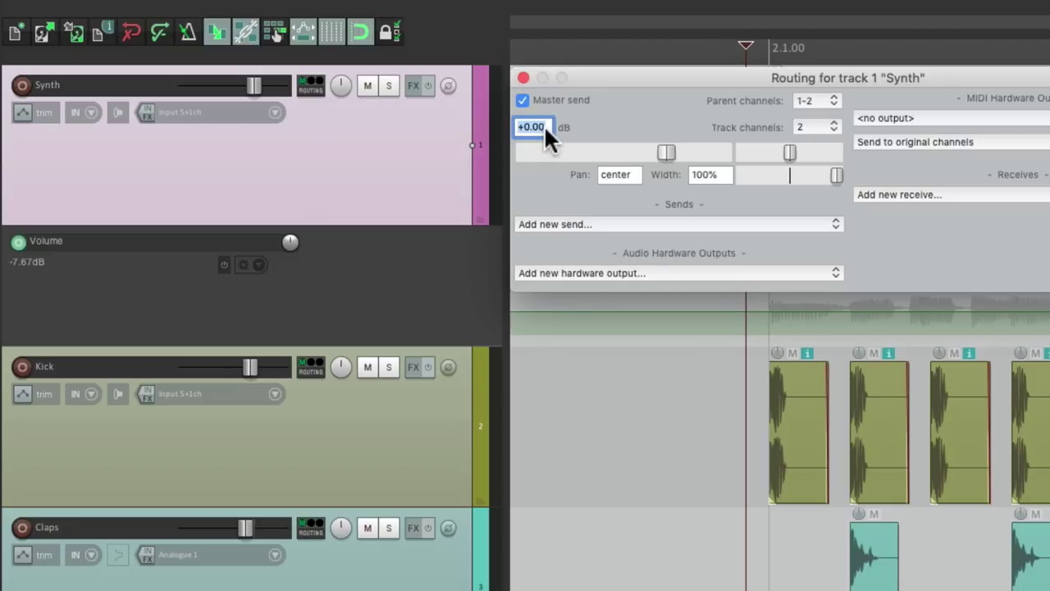
click(523, 78)
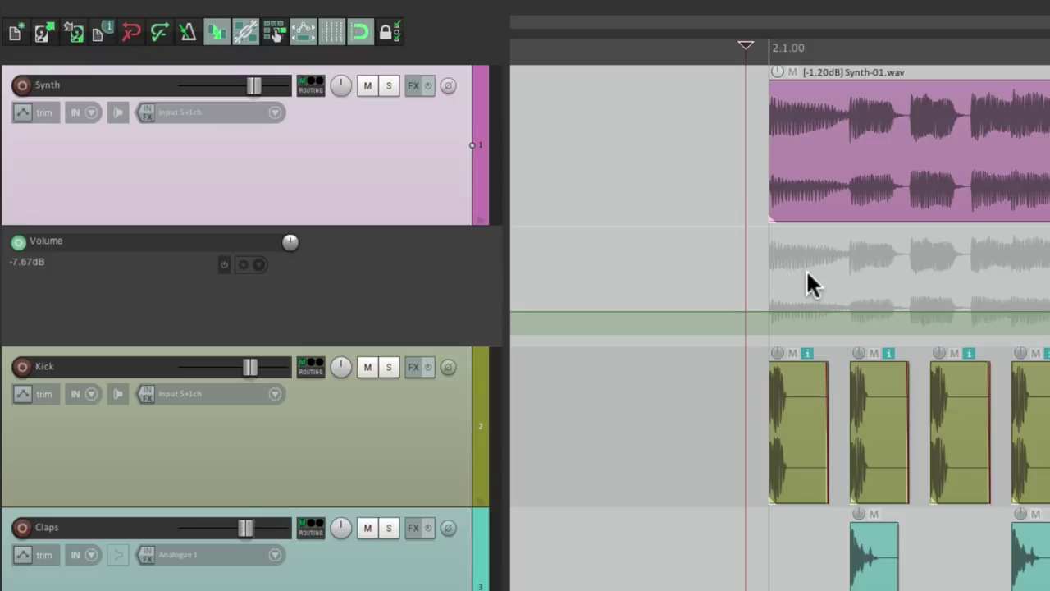
key(v)
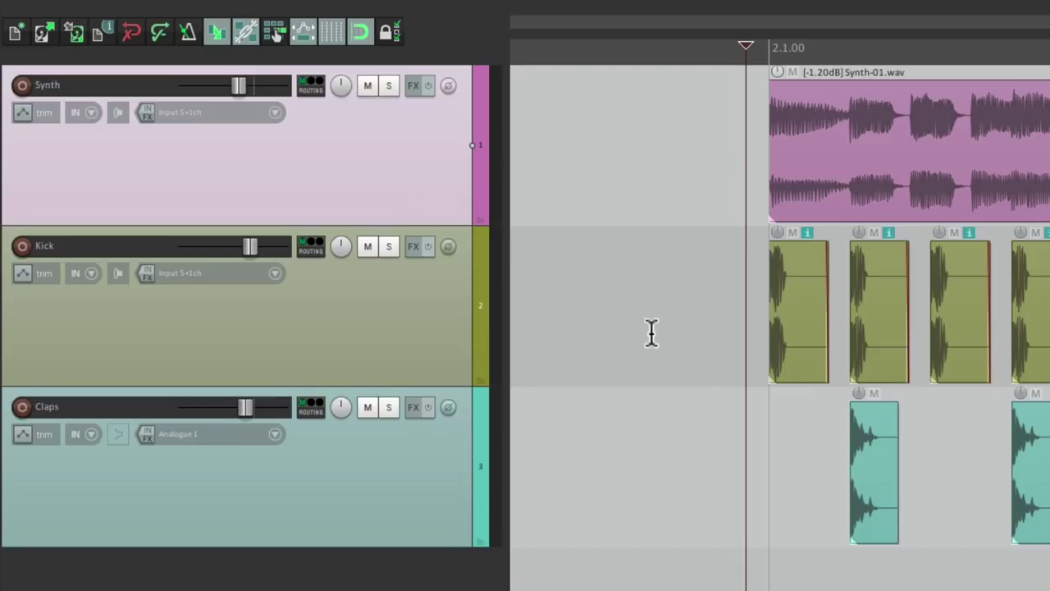
Set 'When adding volume/pan envelopes, apply trim to envelope and reset trim' to Never in Preferences.
key(super+comma)
click(803, 223)
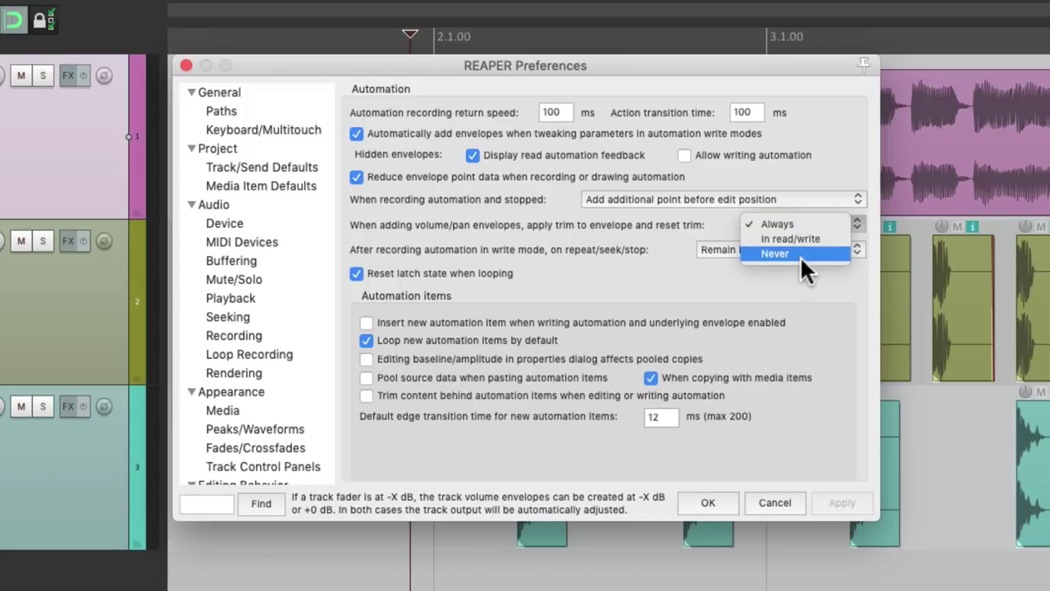
click(800, 255)
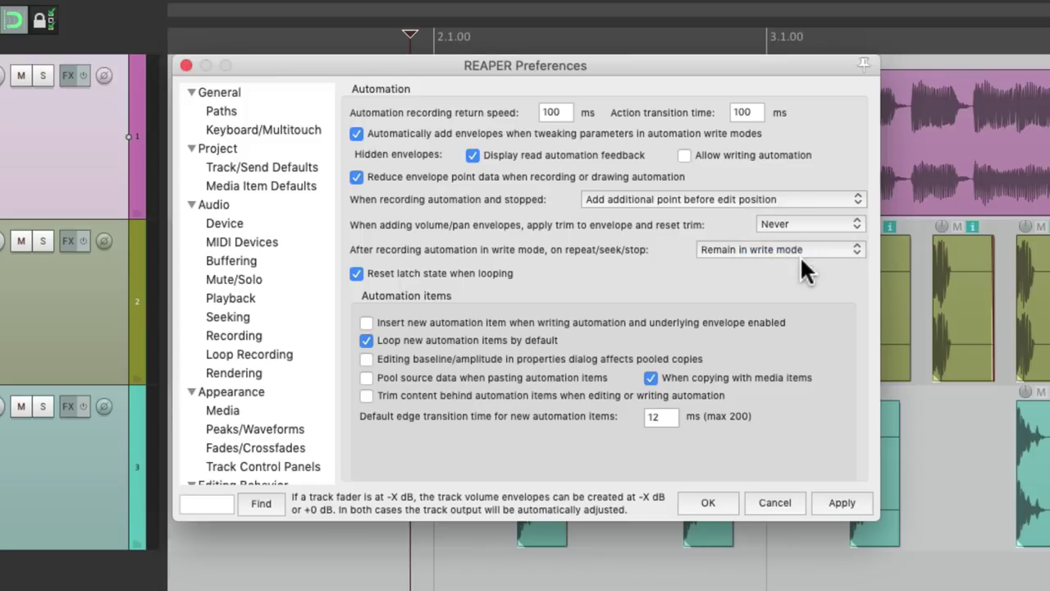
click(711, 501)
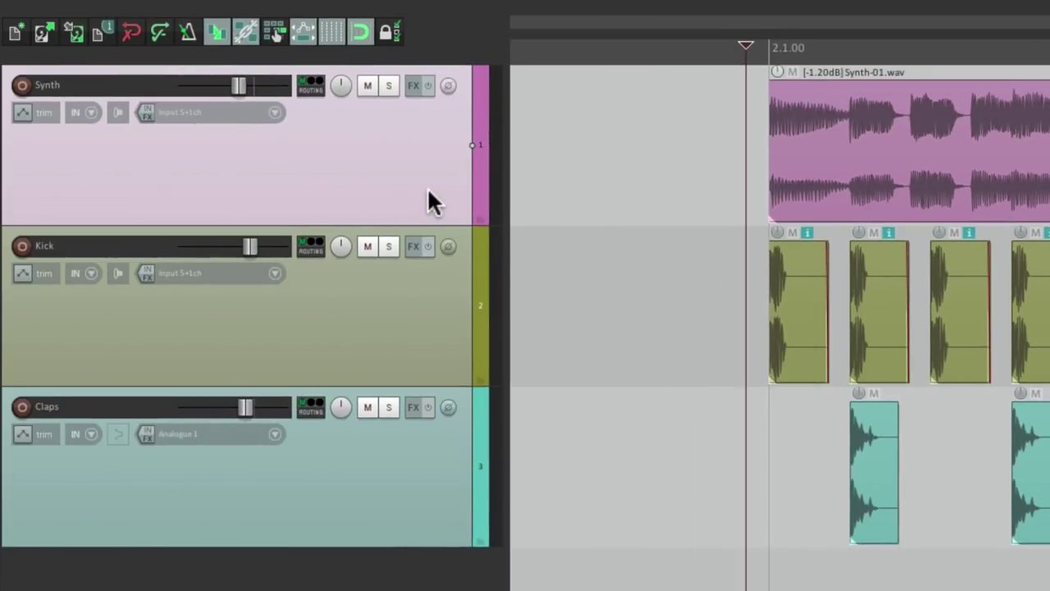
Add a 0.00dB Volume envelope to the Synth track and confirm its -7.67 dB trim remains.
key(v)
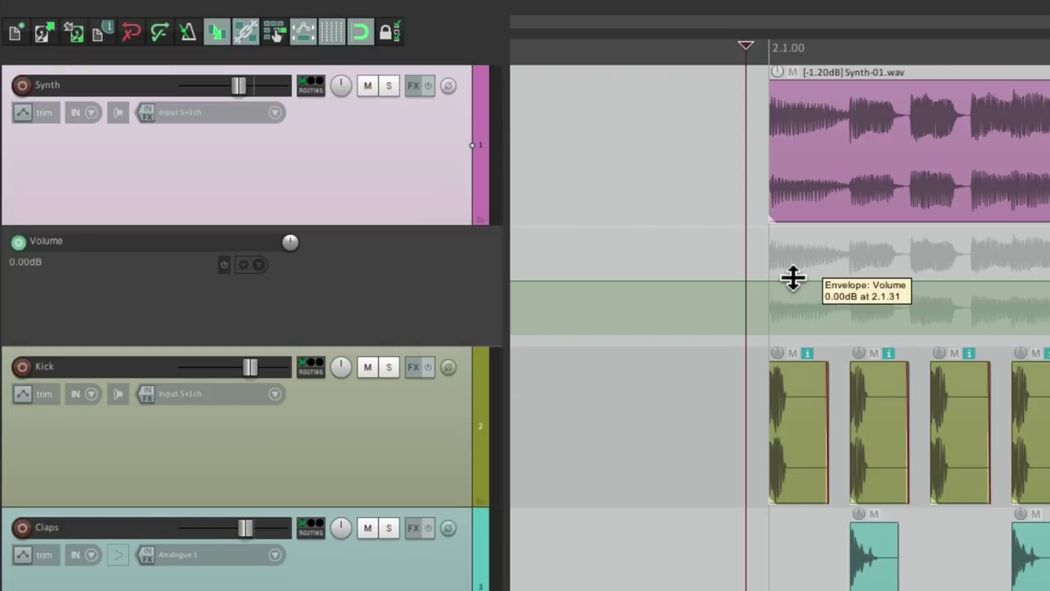
click(313, 84)
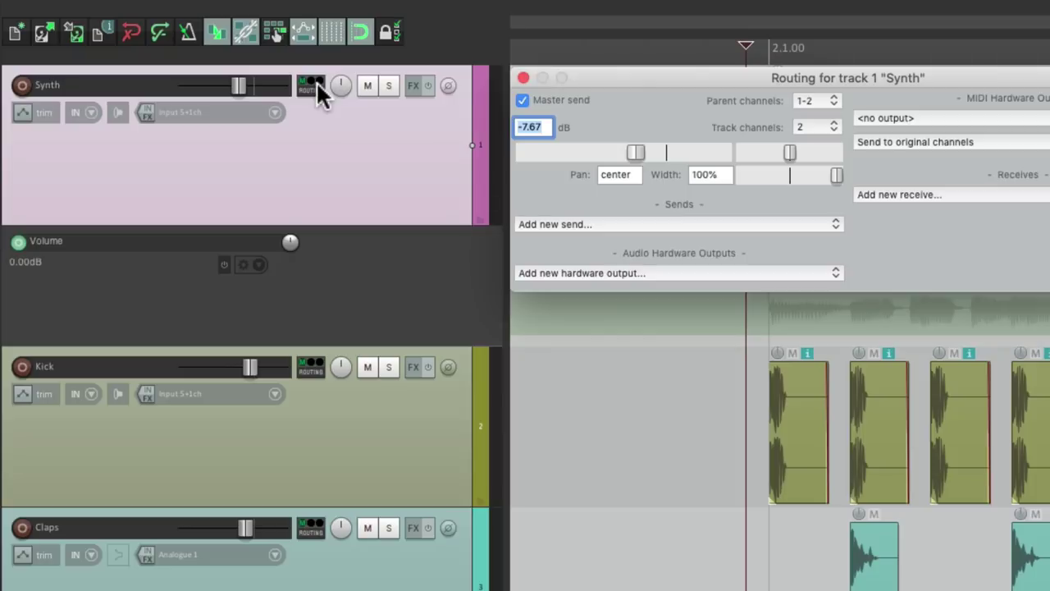
click(524, 77)
Add 0.00dB Volume envelopes to the Kick and Claps tracks.
click(426, 445)
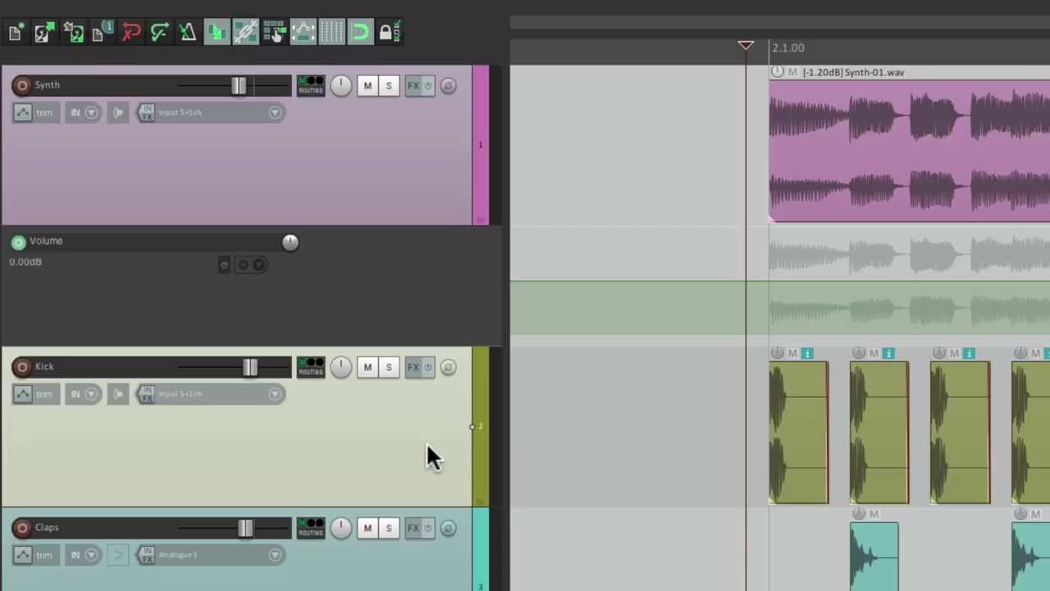
key(v)
click(279, 460)
key(v)
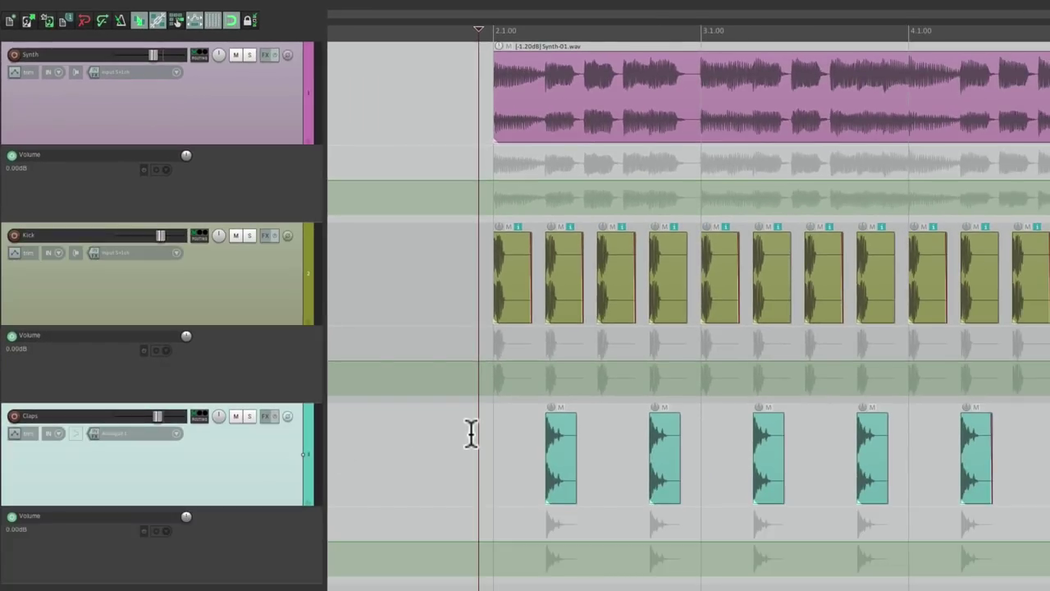
Insert full-length Volume automation items to bar 19 on the Kick and Claps envelopes.
scroll(472, 435, down, 5)
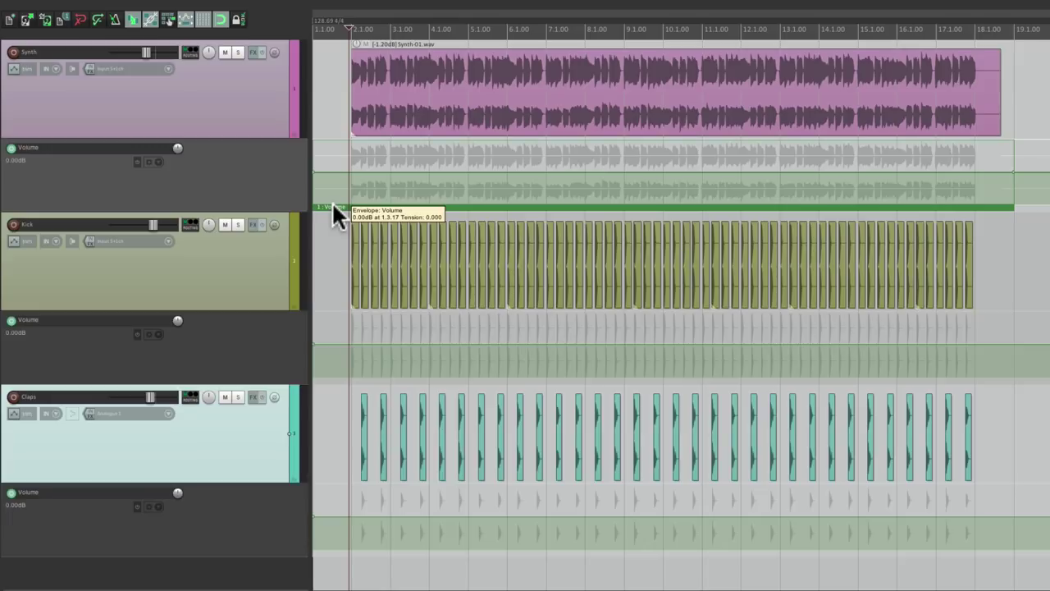
drag(337, 379, 1020, 398)
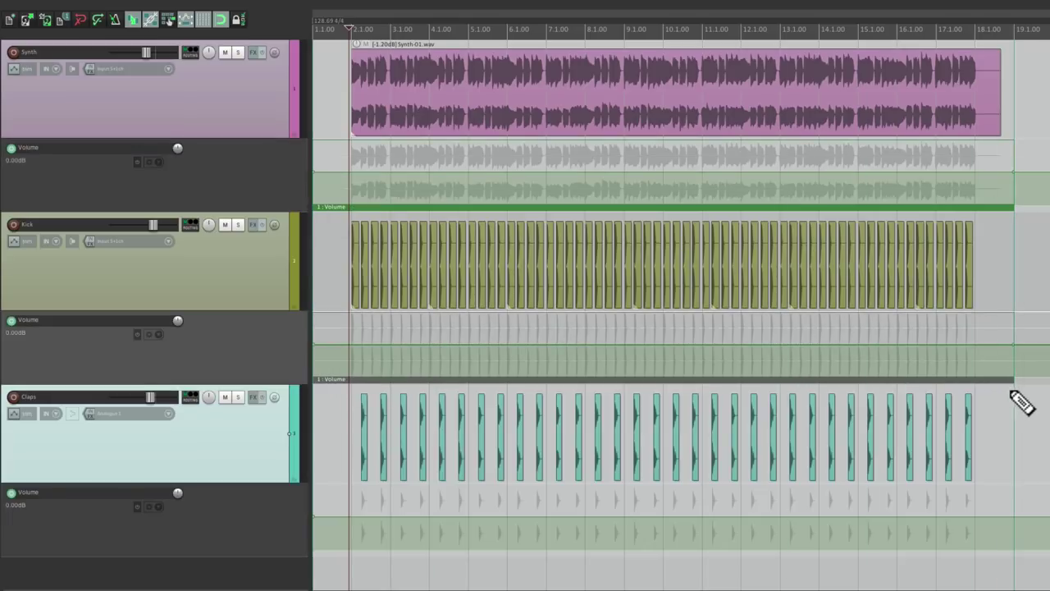
drag(347, 553, 1027, 552)
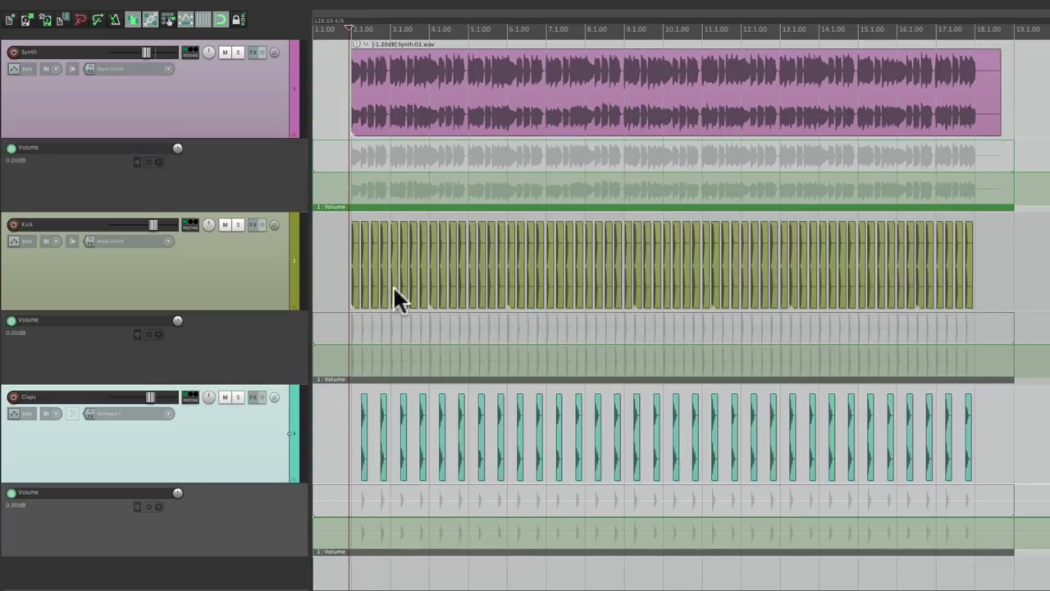
scroll(332, 307, up, 5)
scroll(331, 310, up, 1)
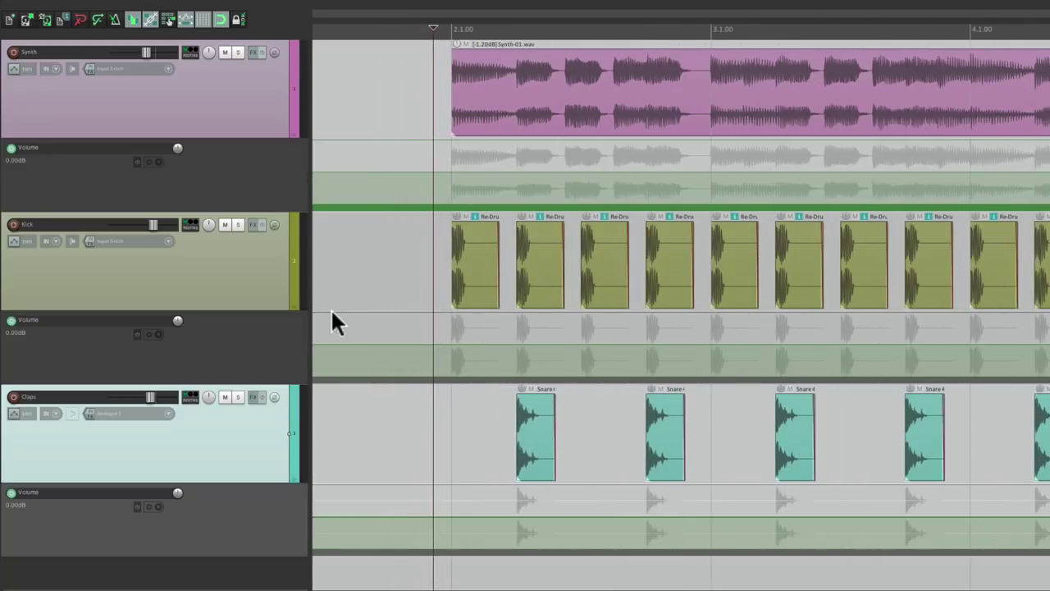
key(space)
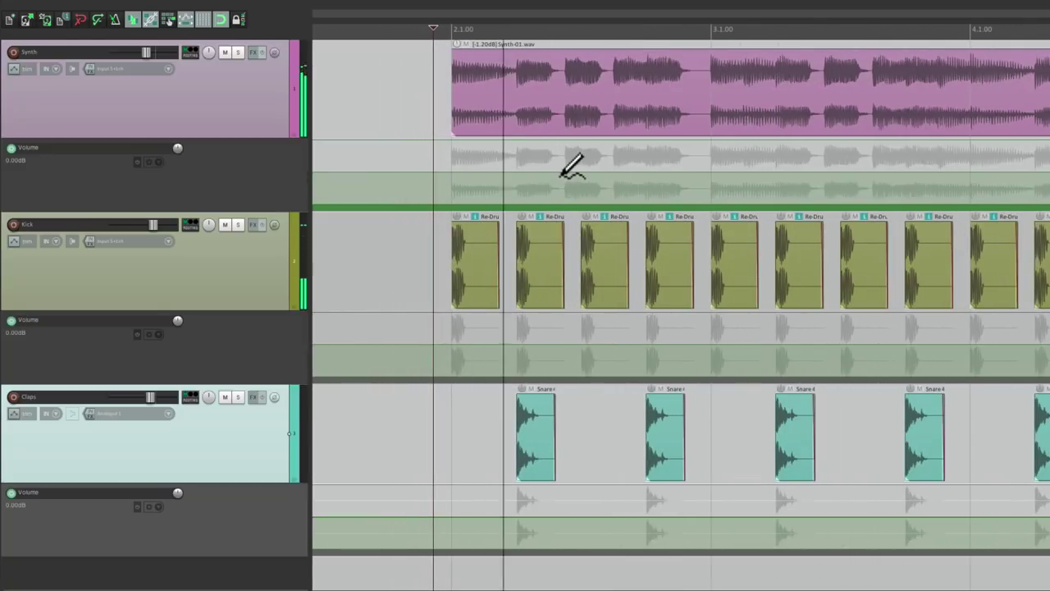
mouse_move(562, 174)
mouse_down()
mouse_move(679, 184)
mouse_move(724, 205)
mouse_move(848, 203)
mouse_move(976, 173)
mouse_up()
key(space)
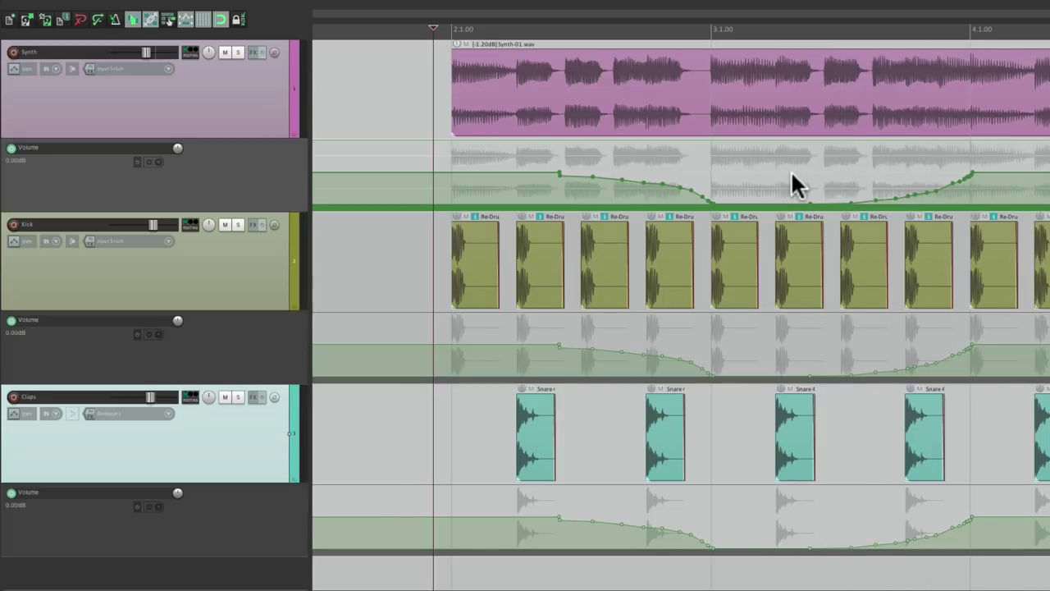
key(ctrl+z)
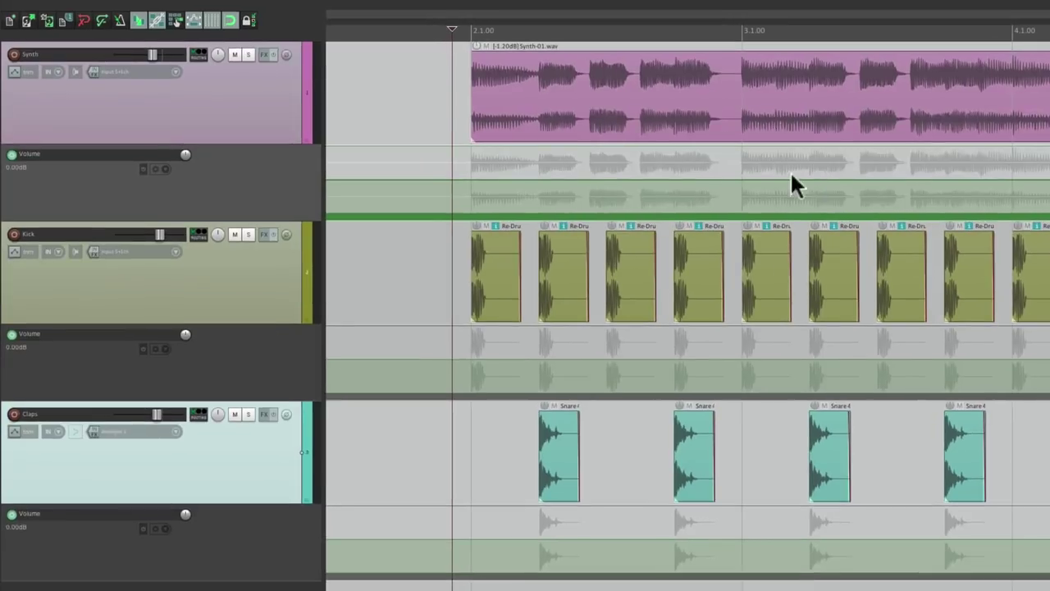
drag(462, 214, 417, 571)
Select the Synth, Kick and Claps tracks and switch them to Write automation mode.
click(255, 285)
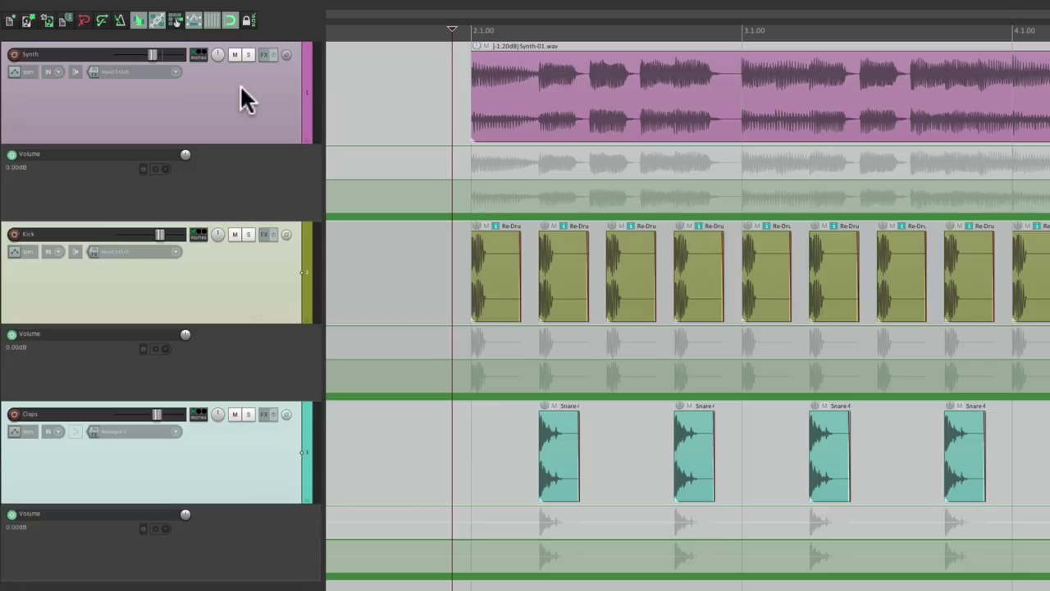
ctrl+click(239, 85)
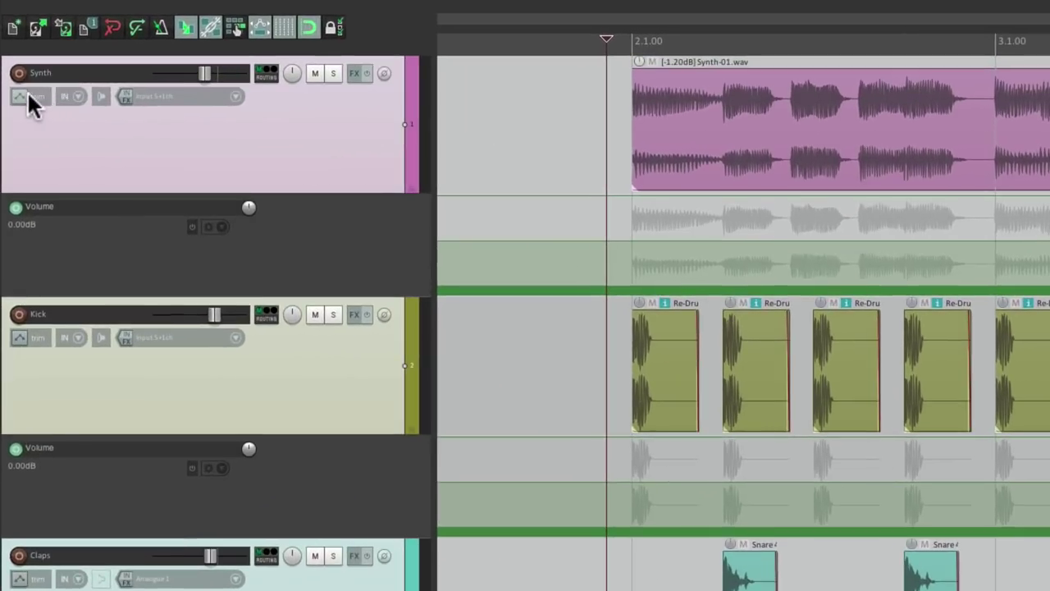
click(19, 97)
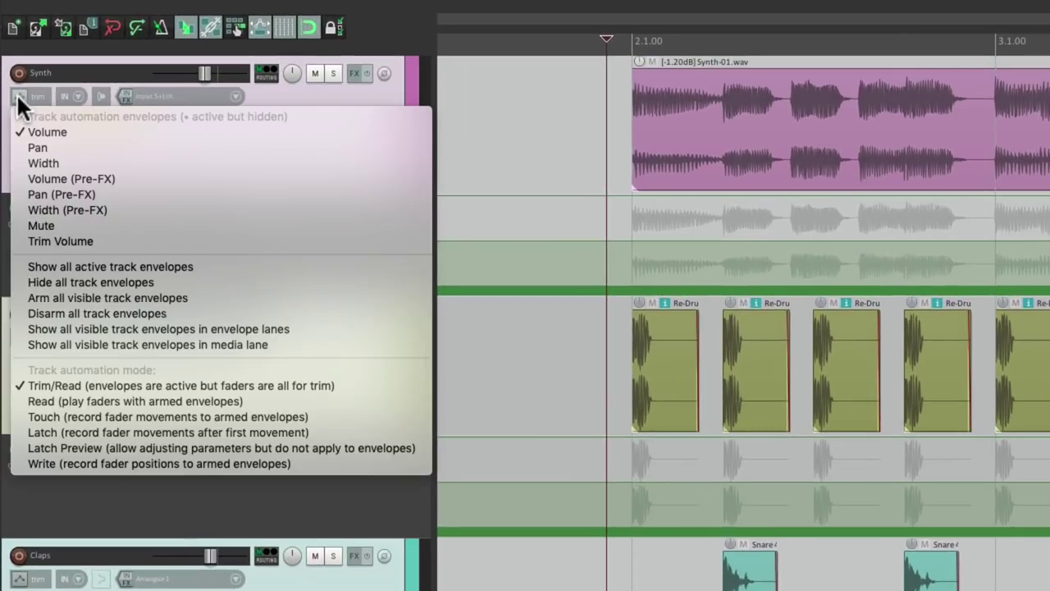
click(27, 464)
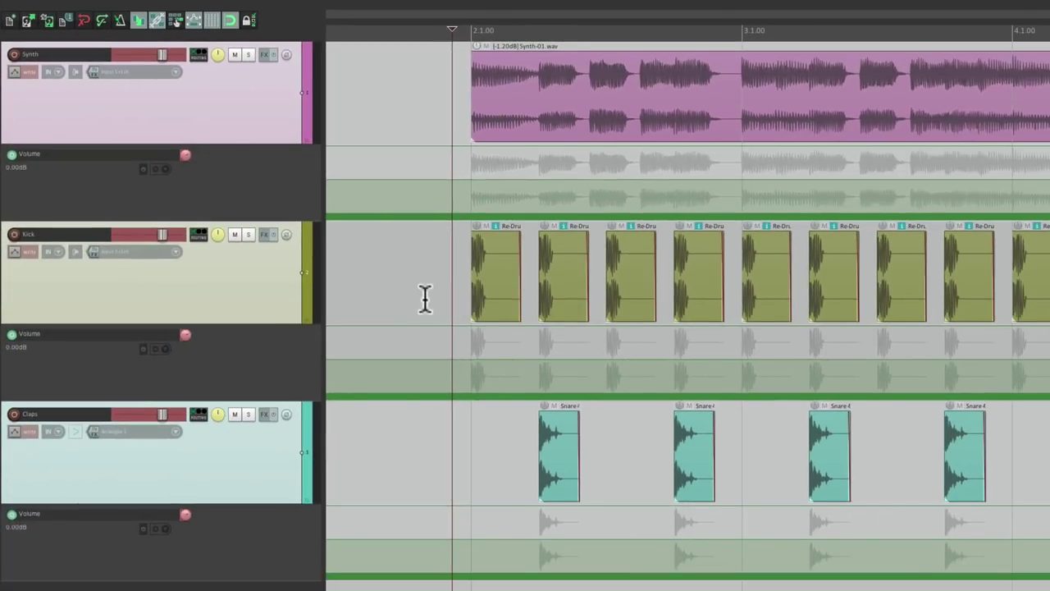
Record a volume dip by pulling the Synth fader during playback, then return to Trim/Read.
scroll(425, 299, down, 1)
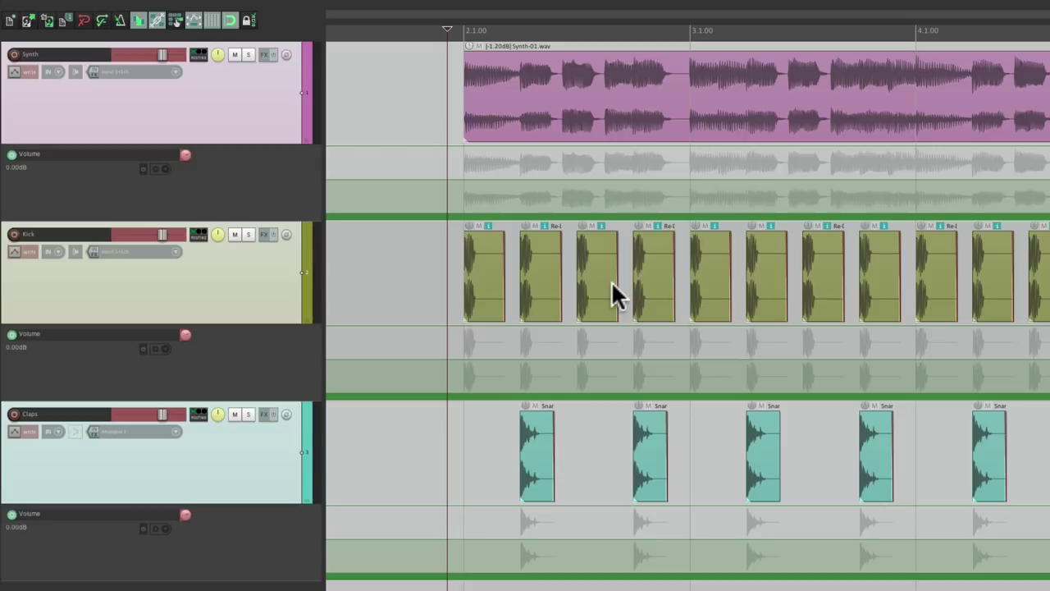
key(space)
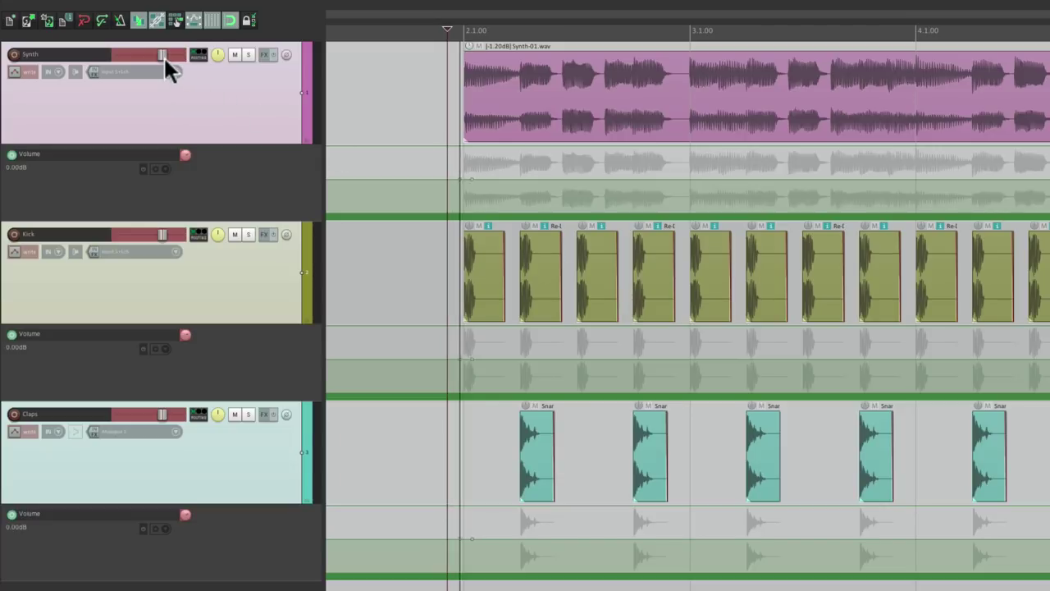
mouse_move(163, 55)
mouse_down()
mouse_move(129, 61)
mouse_move(153, 59)
mouse_up()
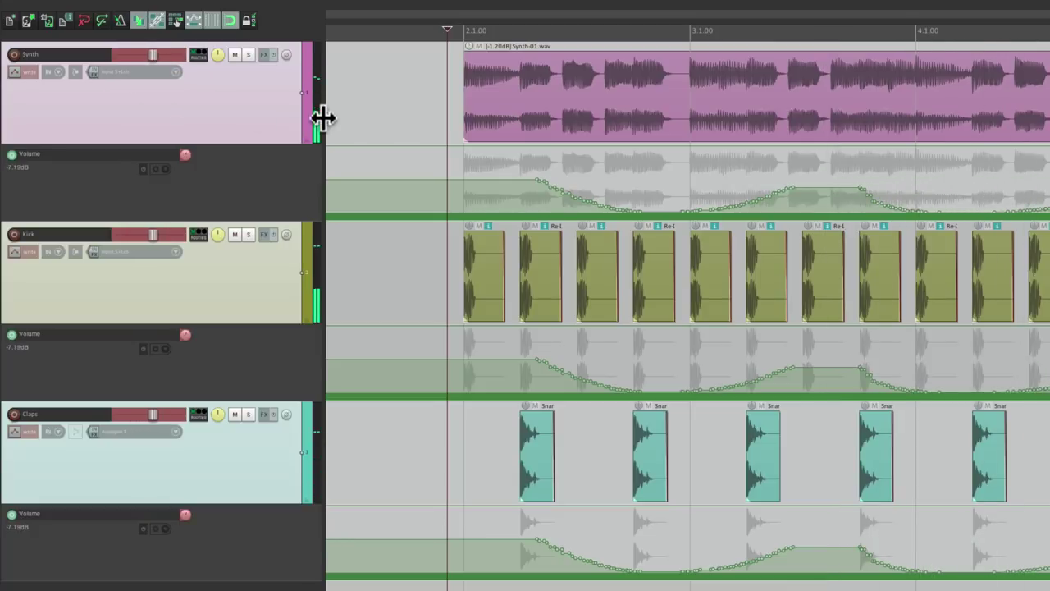
click(14, 74)
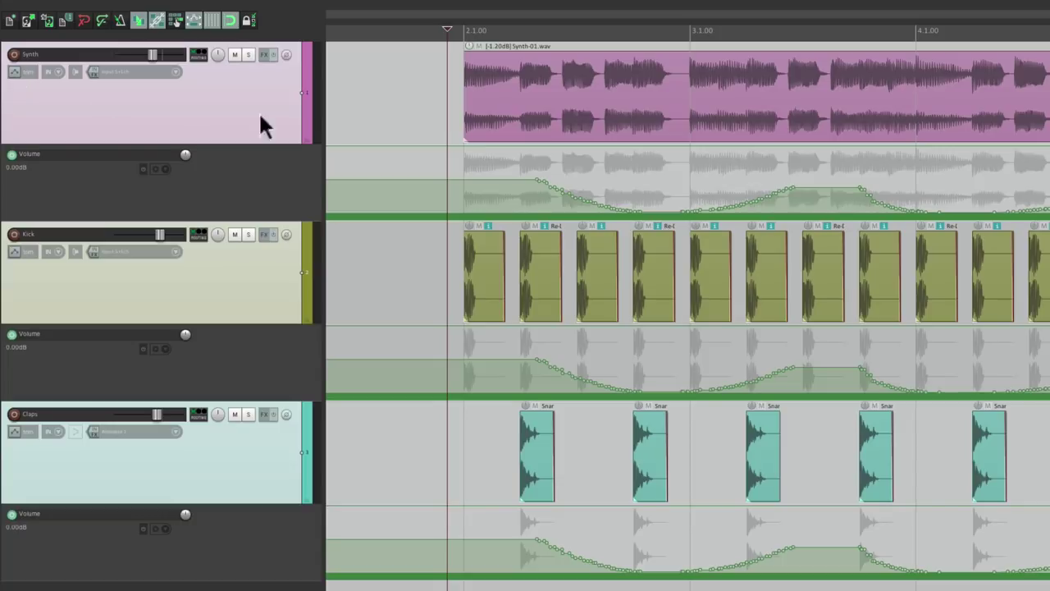
Draw raised flat sections on Synth and Kick volume, then redraw the Synth curve during playback.
drag(629, 183, 710, 181)
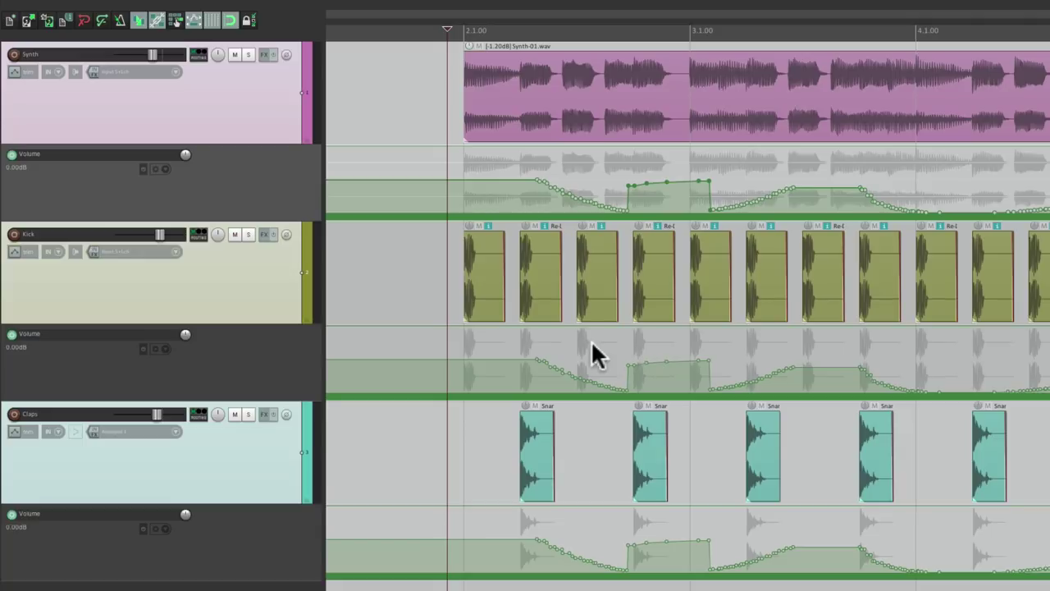
drag(562, 354, 600, 352)
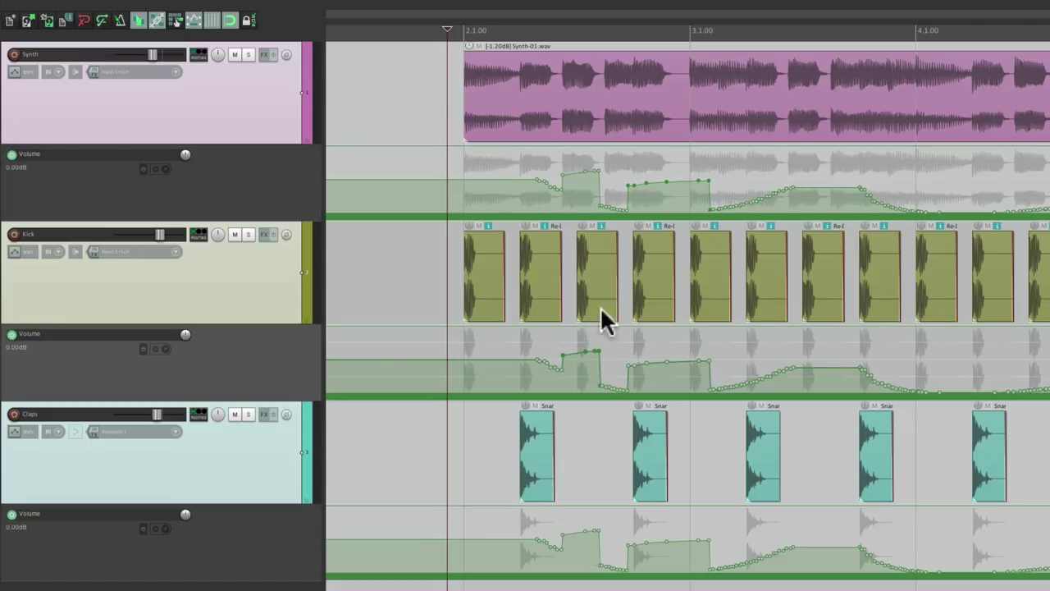
key(space)
mouse_move(553, 188)
mouse_down()
mouse_move(639, 209)
mouse_move(731, 176)
mouse_move(816, 197)
mouse_move(956, 187)
mouse_up()
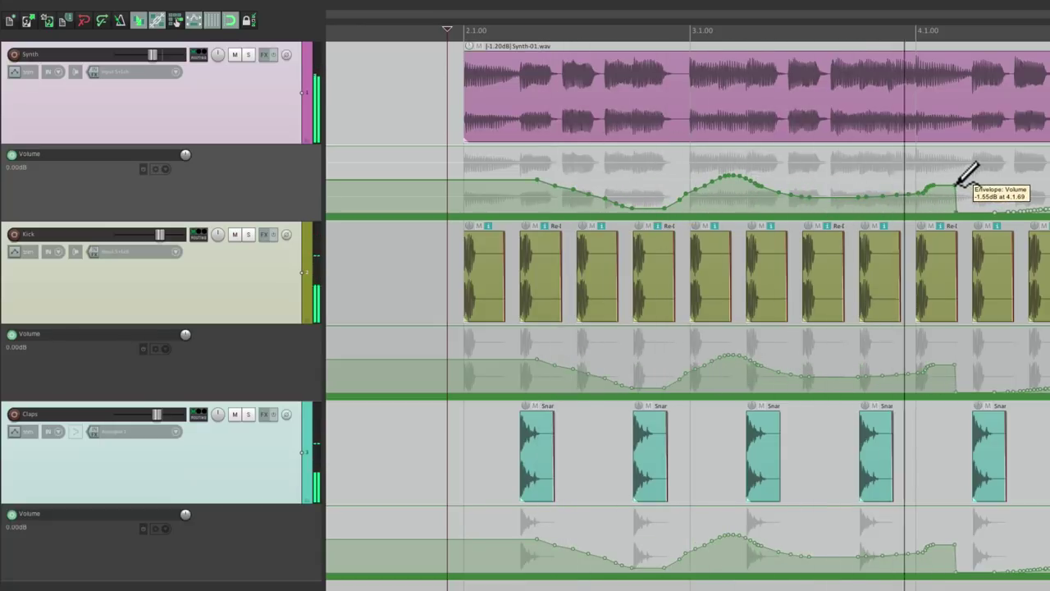